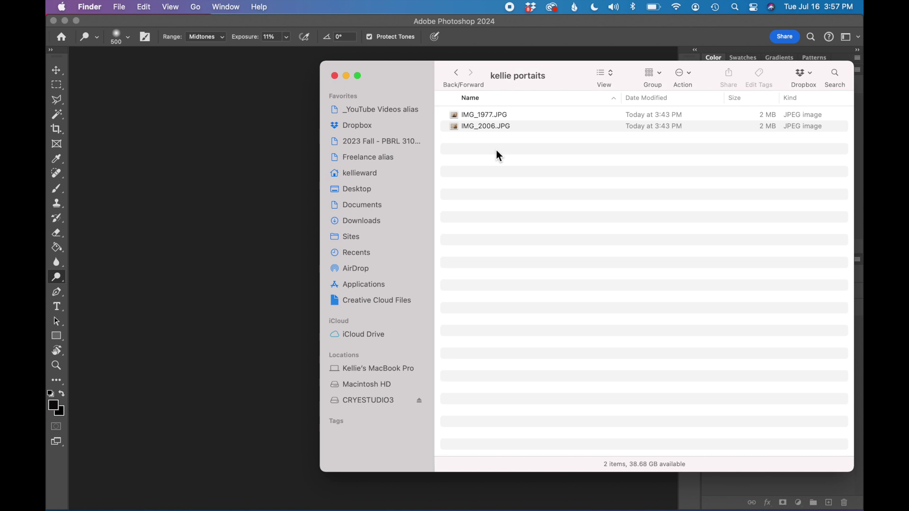
Select both portrait photos, IMG_1977.JPG and IMG_2006.JPG, in the kellie portaits folder
left_click_drag(496, 150, 484, 104)
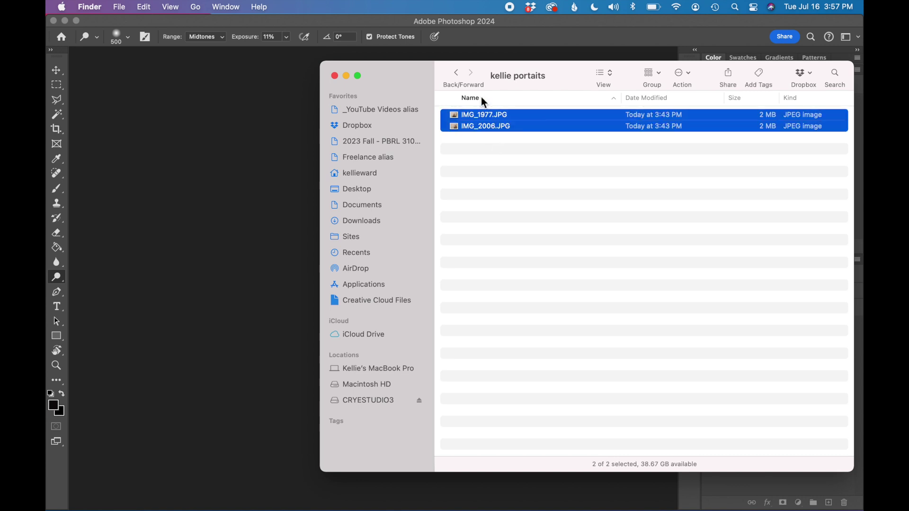
key("space")
key("super+Return")
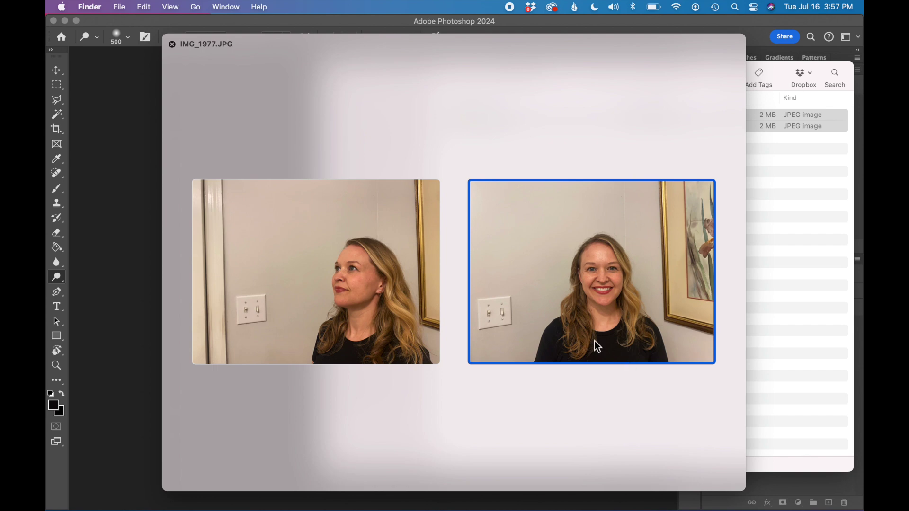
left_click(353, 277)
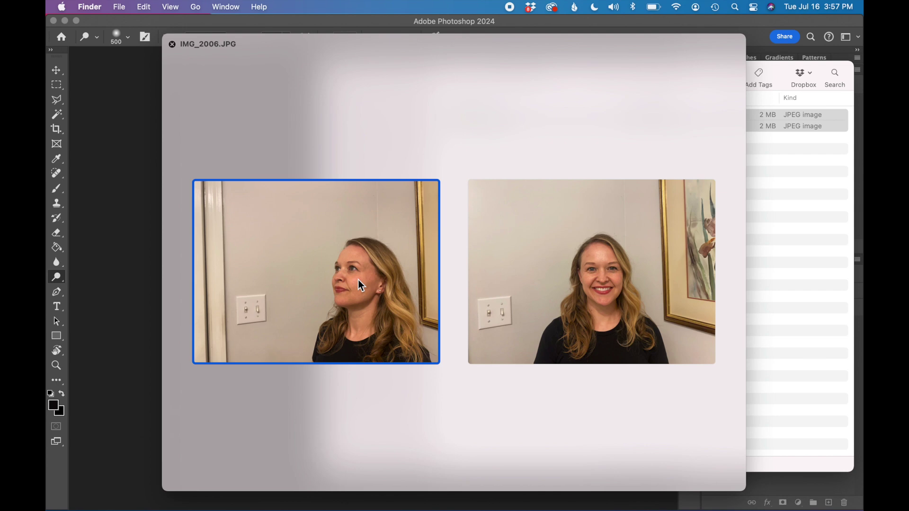
key("Up")
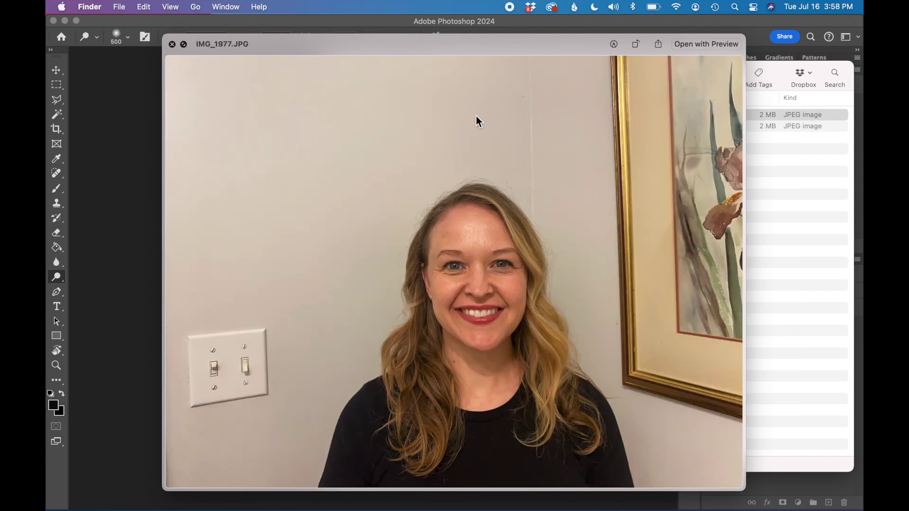
key("space")
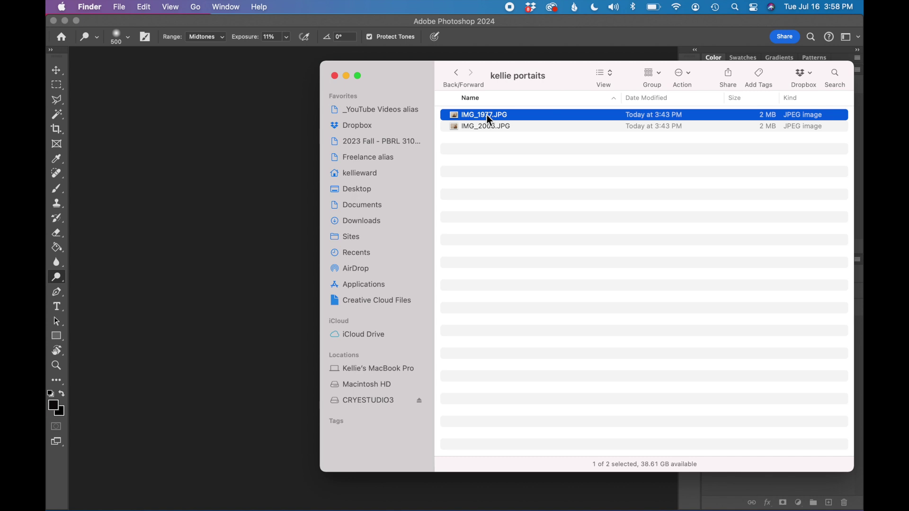
left_click_drag(486, 115, 578, 491)
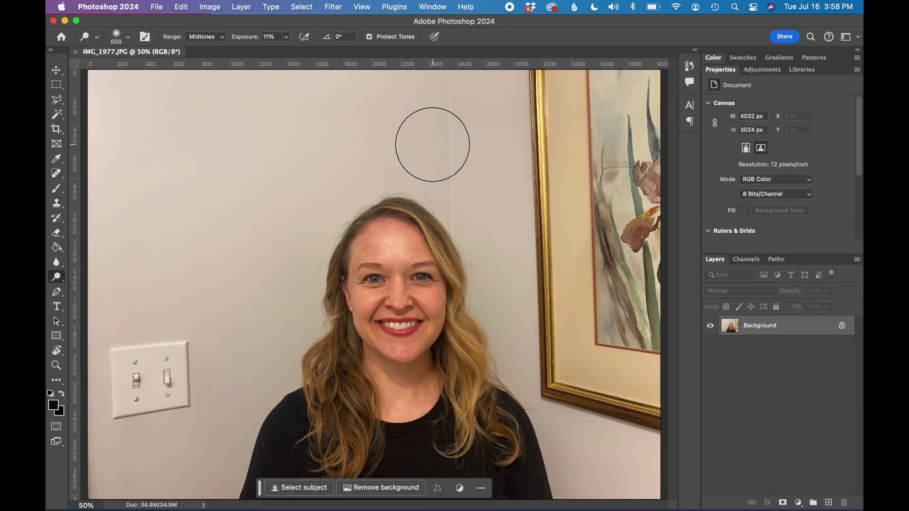
Crop IMG_1977.JPG to a fixed 2400 × 3000 px frame centred on the smiling woman
left_click(57, 128)
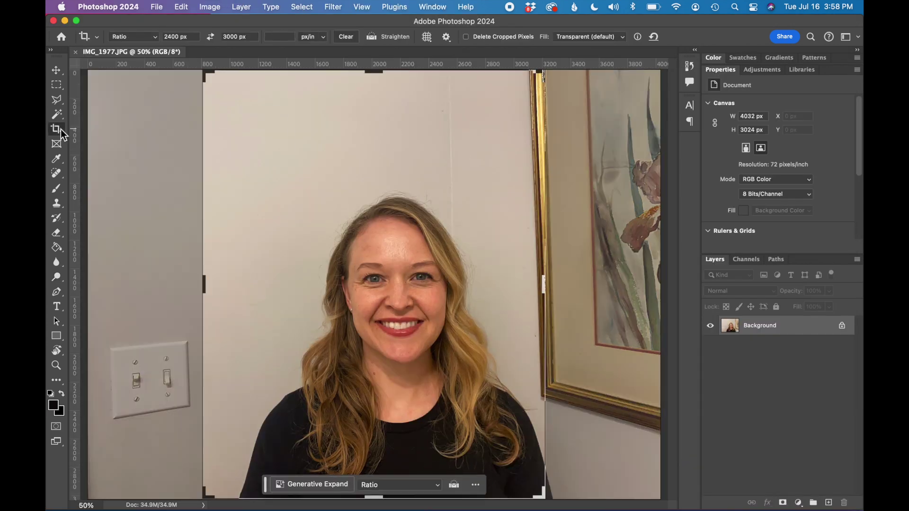
left_click(135, 38)
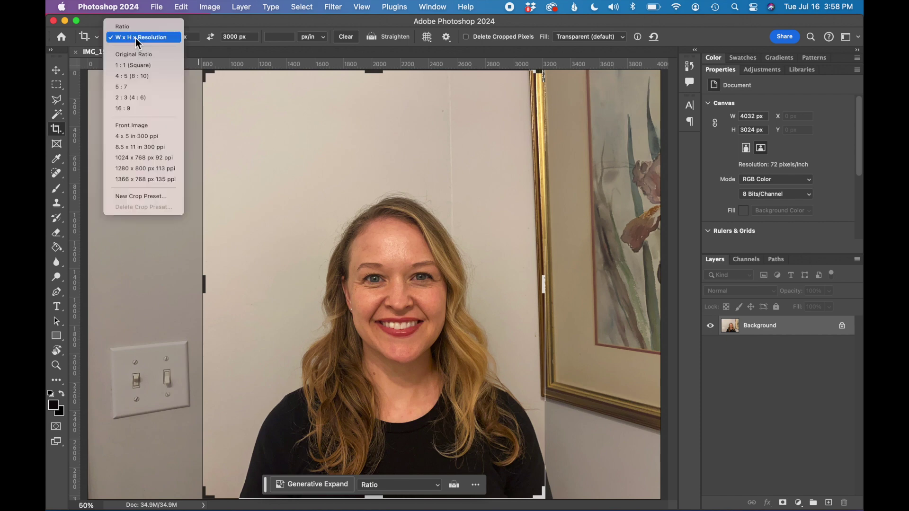
left_click(158, 37)
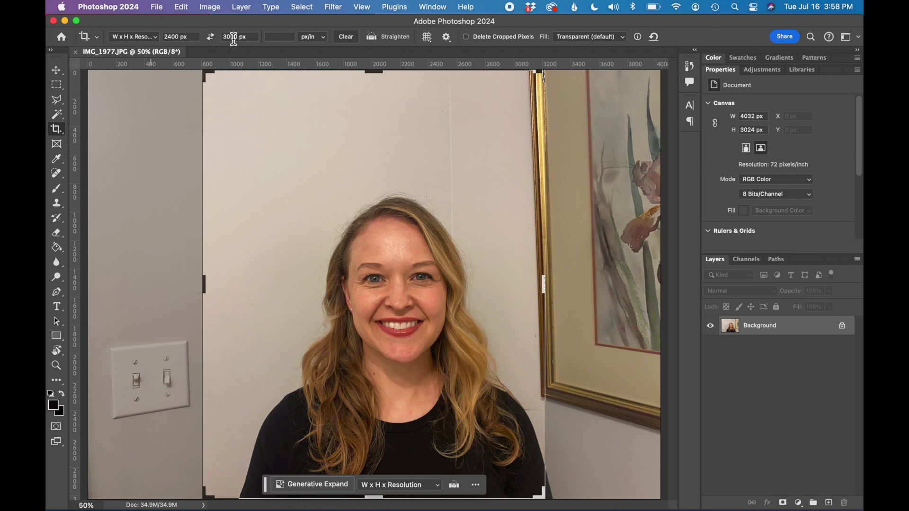
left_click_drag(484, 199, 436, 184)
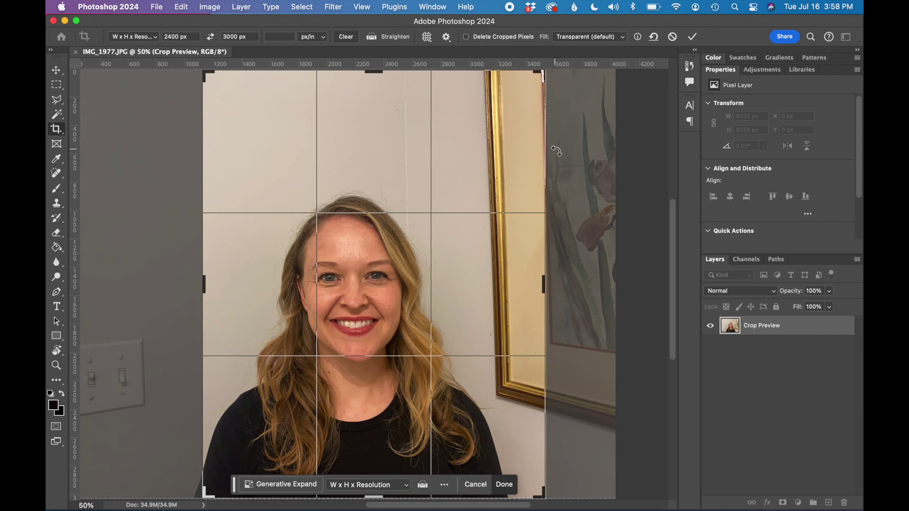
left_click_drag(454, 213, 477, 183)
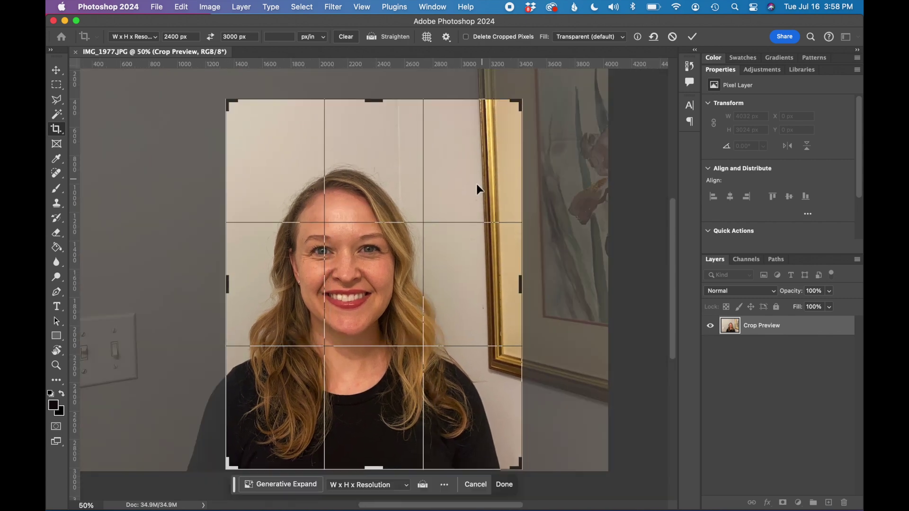
key("Return")
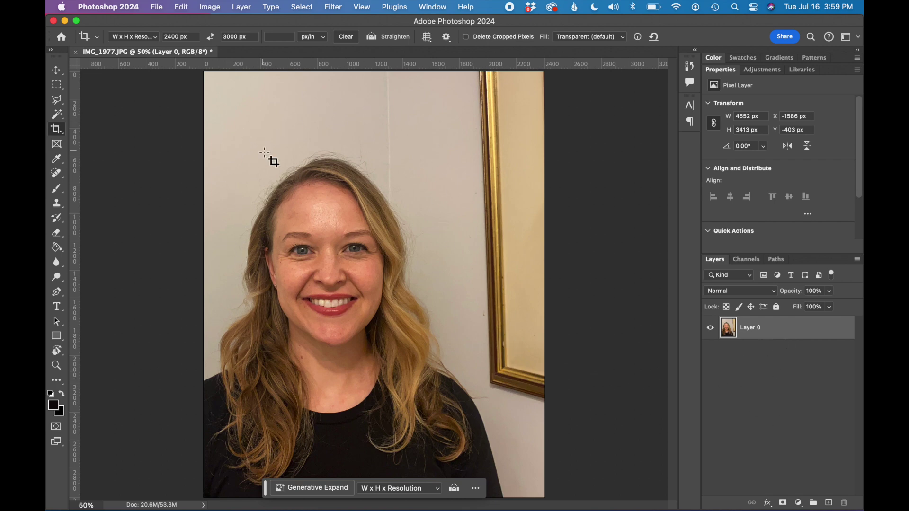
Mask Layer 0 to the woman using Select > Subject so the wall is hidden
left_click(303, 7)
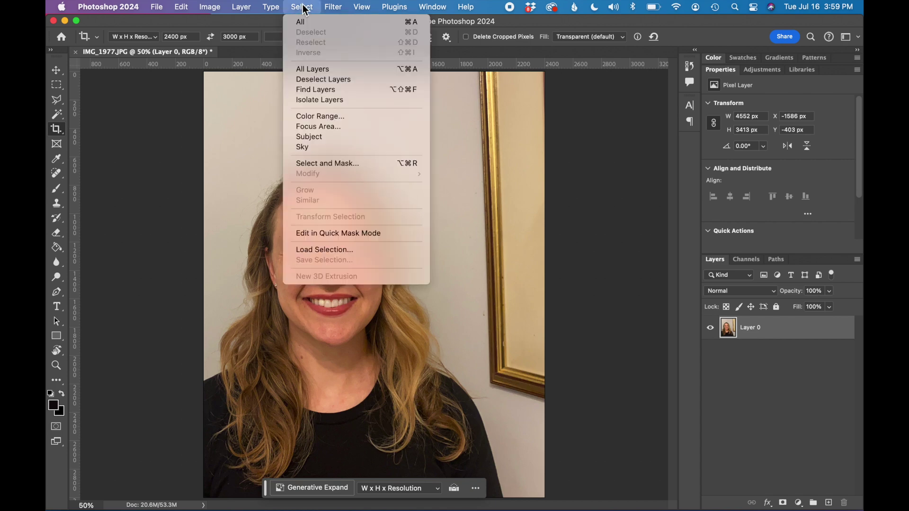
left_click(317, 138)
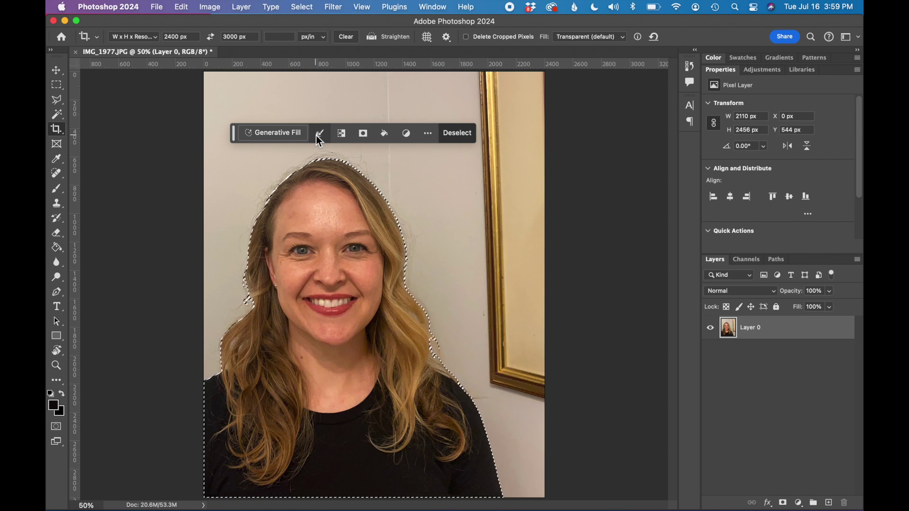
left_click(783, 503)
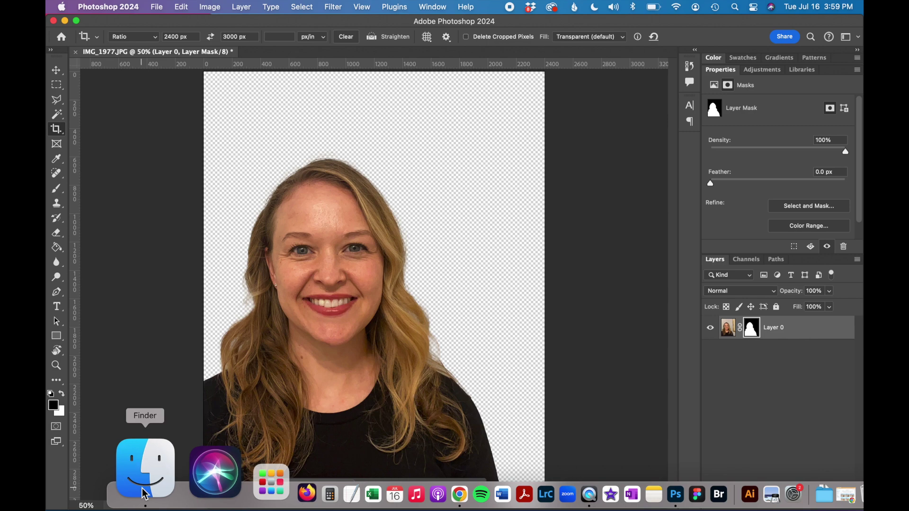
left_click(144, 493)
Preview the neon laser image from 240716_laser_photo and drag it into the portrait document
left_click(456, 72)
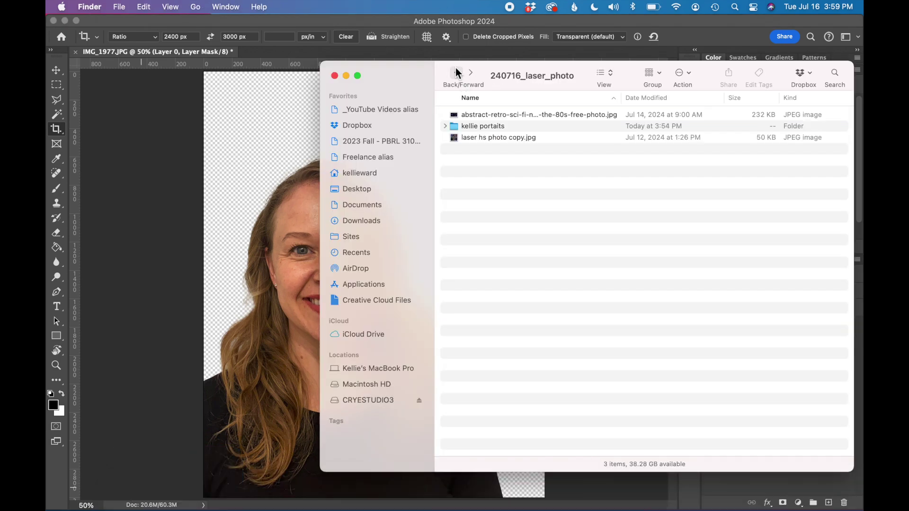
left_click(487, 118)
key("space")
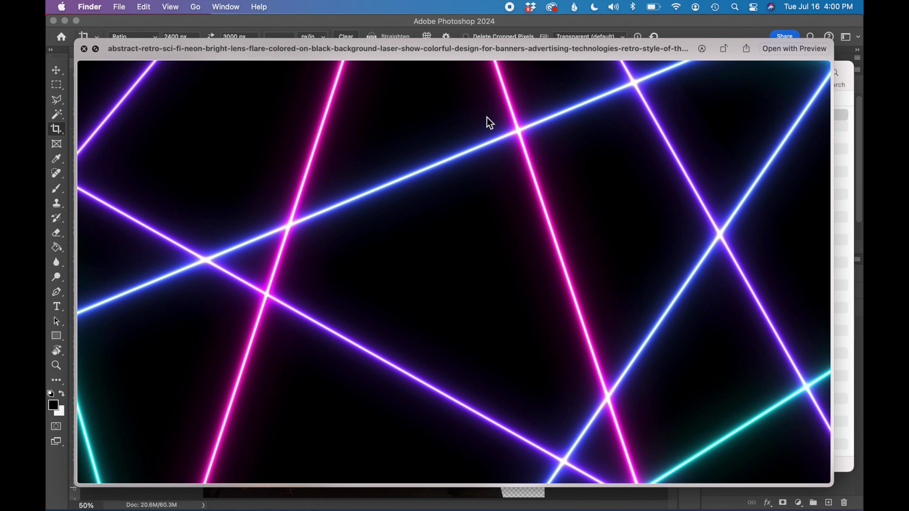
key("space")
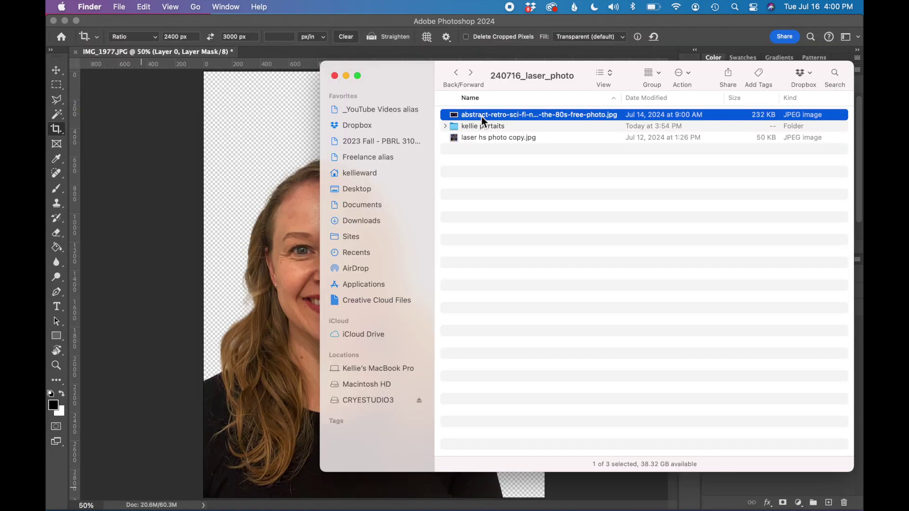
left_click_drag(481, 116, 203, 204)
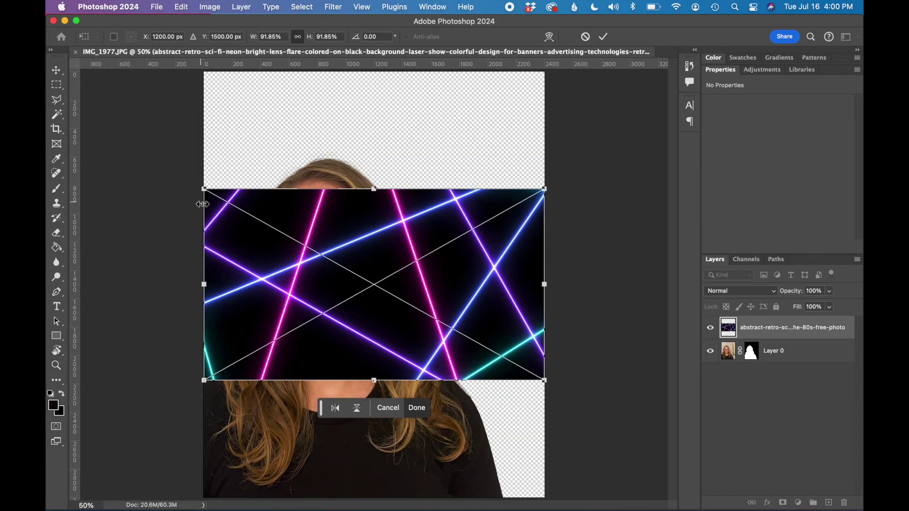
Rotate the laser image upright and scale it to cover the whole canvas
left_click_drag(600, 272, 318, 158)
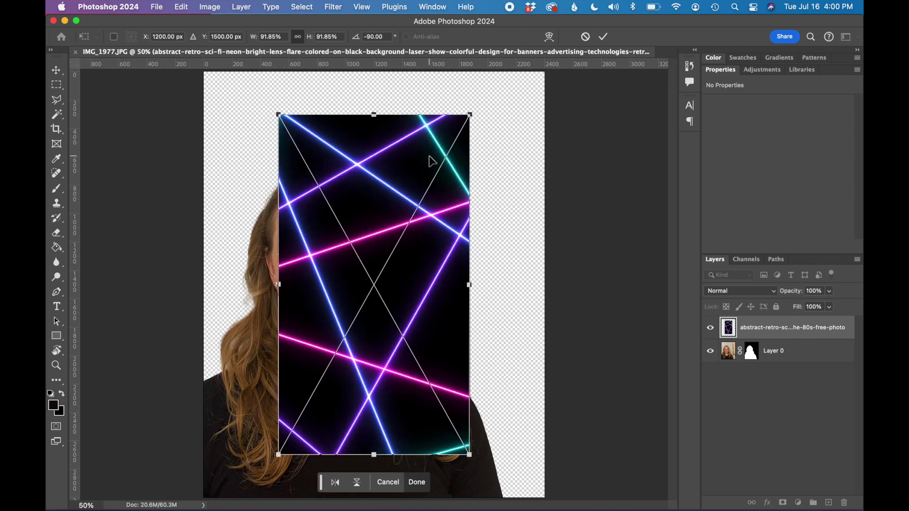
key("super+minus")
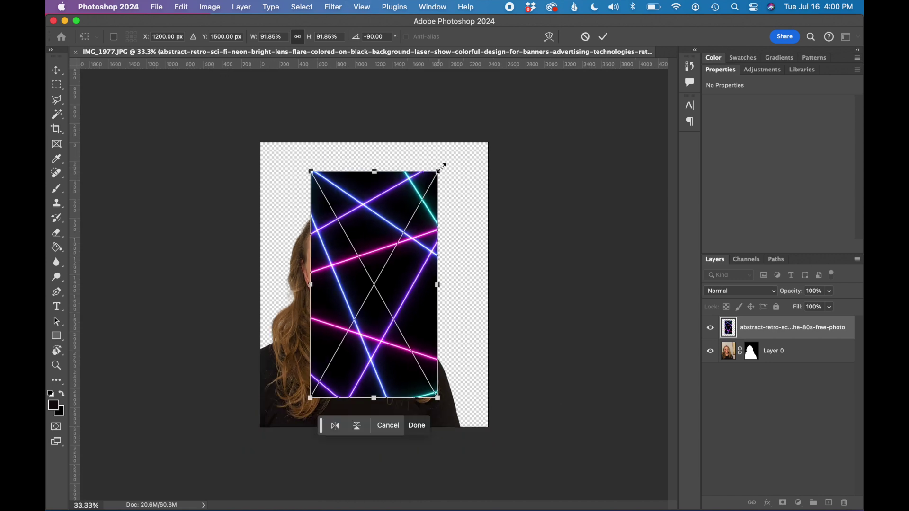
left_click_drag(440, 170, 492, 128)
left_click_drag(377, 347, 327, 347)
left_click_drag(466, 210, 462, 219)
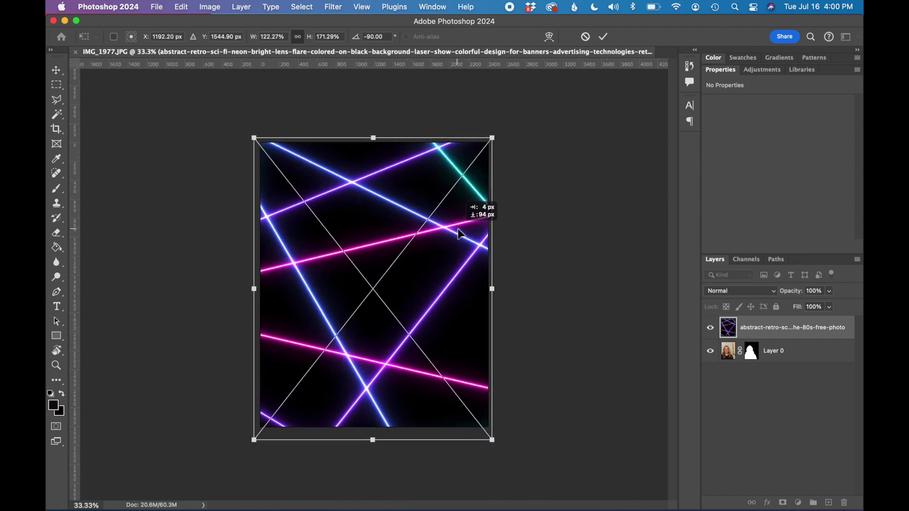
key("Return")
key("c")
Move the laser layer below the portrait and brighten the portrait's highlights with Levels
left_click_drag(759, 328, 768, 367)
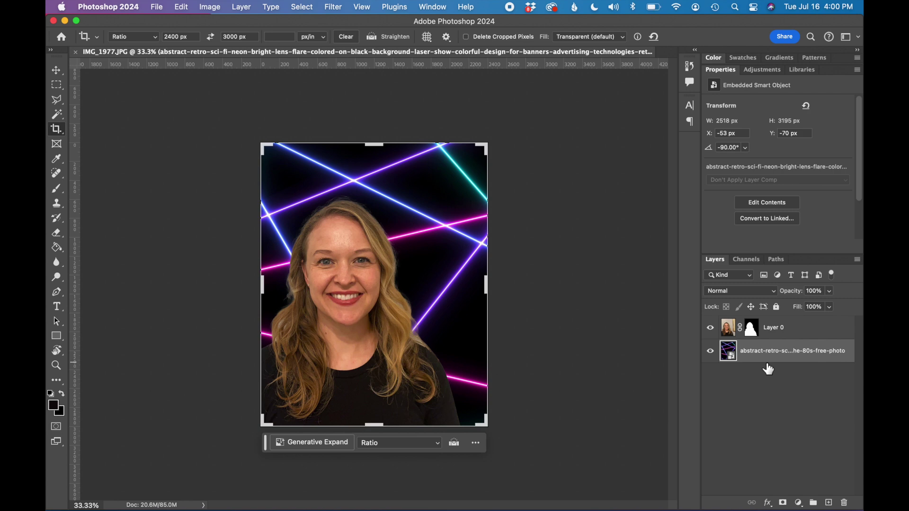
key("alt+bracketright")
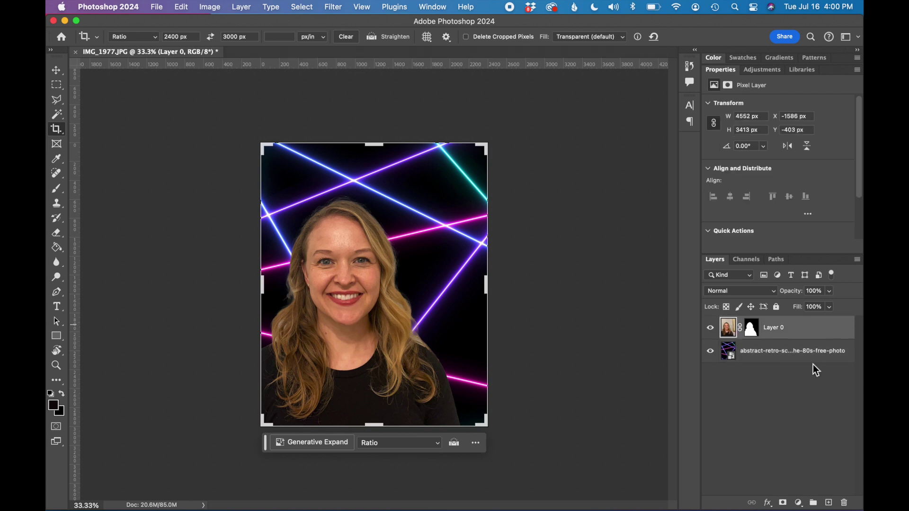
key("super+l")
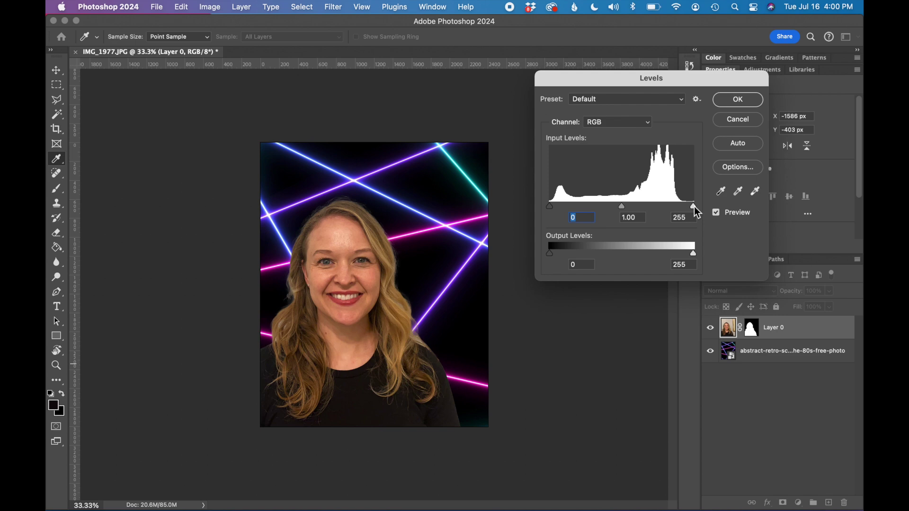
left_click_drag(693, 207, 675, 208)
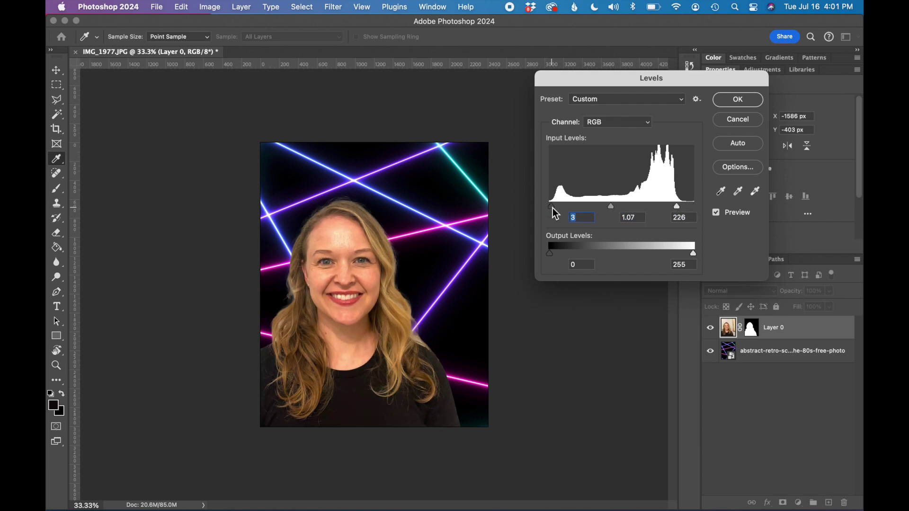
left_click(750, 100)
key("c")
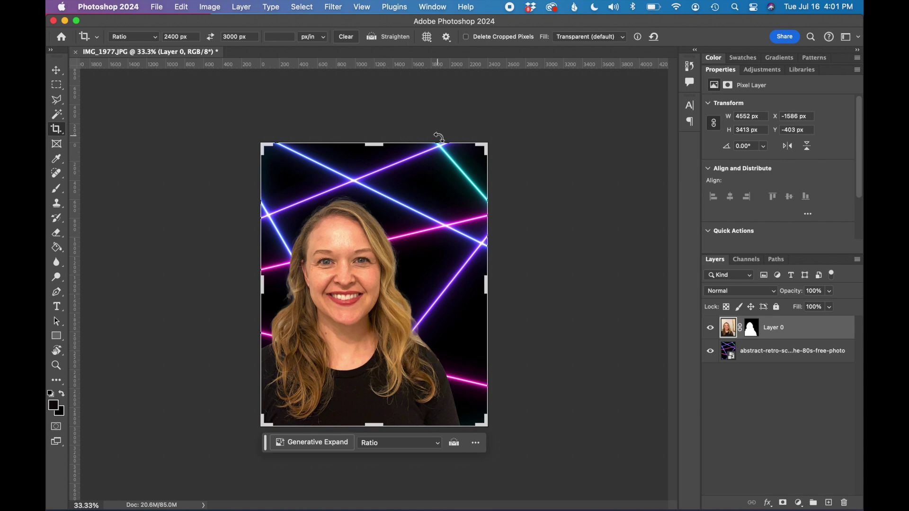
key("super+Tab")
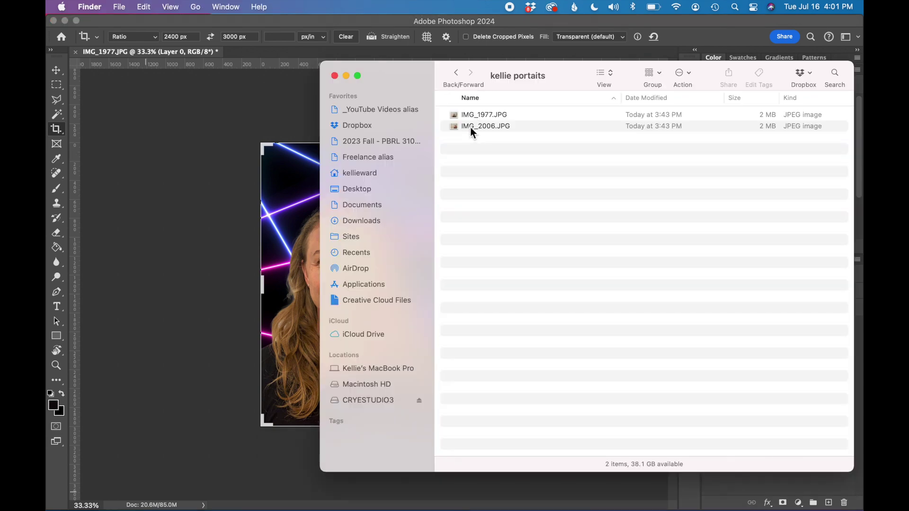
Place IMG_2006.JPG into the composite as a new layer at 65% opacity
left_click(470, 126)
key("space")
key("space")
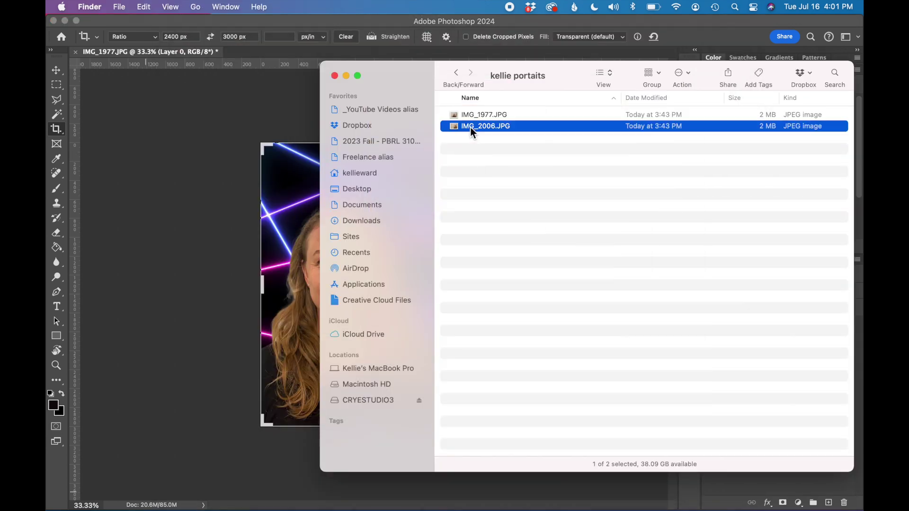
left_click_drag(474, 126, 304, 230)
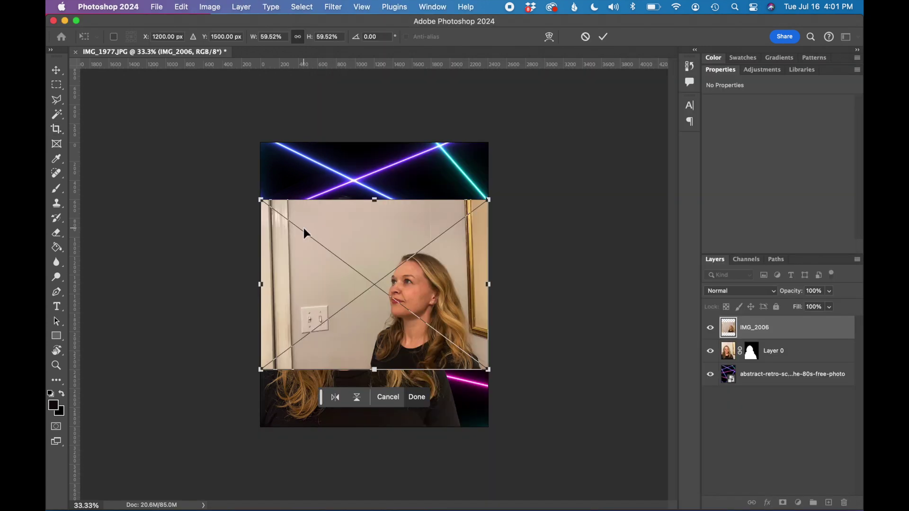
key("super+minus")
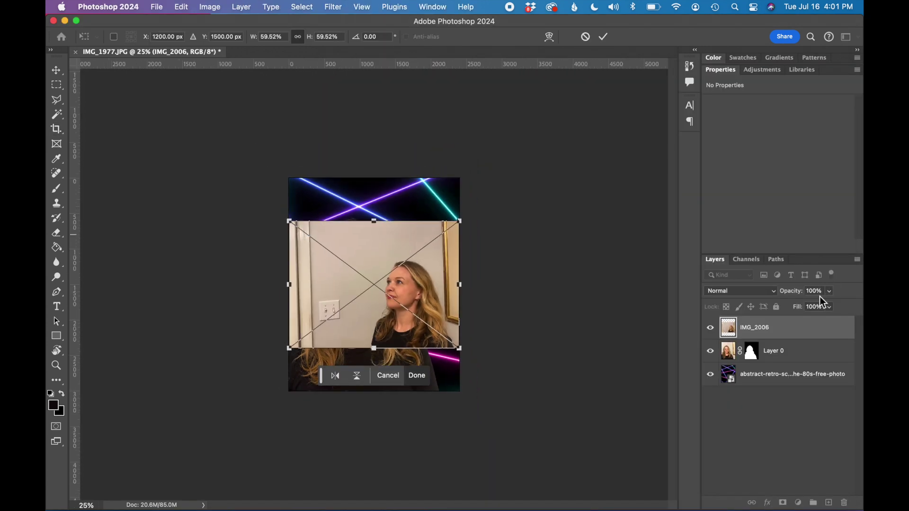
left_click(829, 291)
left_click(814, 306)
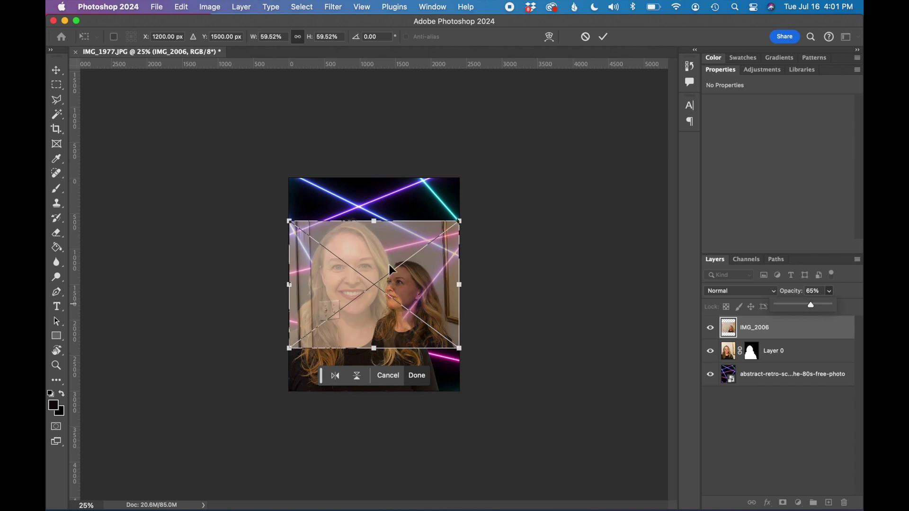
Enlarge the profile photo, checking the laser reference photo in Finder for comparison
left_click_drag(288, 221, 146, 114)
left_click_drag(451, 299, 484, 290)
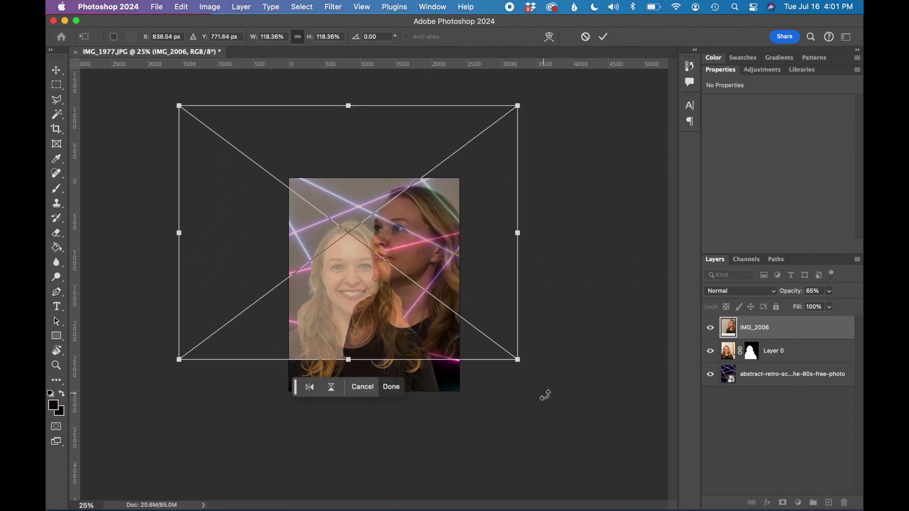
left_click_drag(545, 394, 553, 401)
left_click(143, 497)
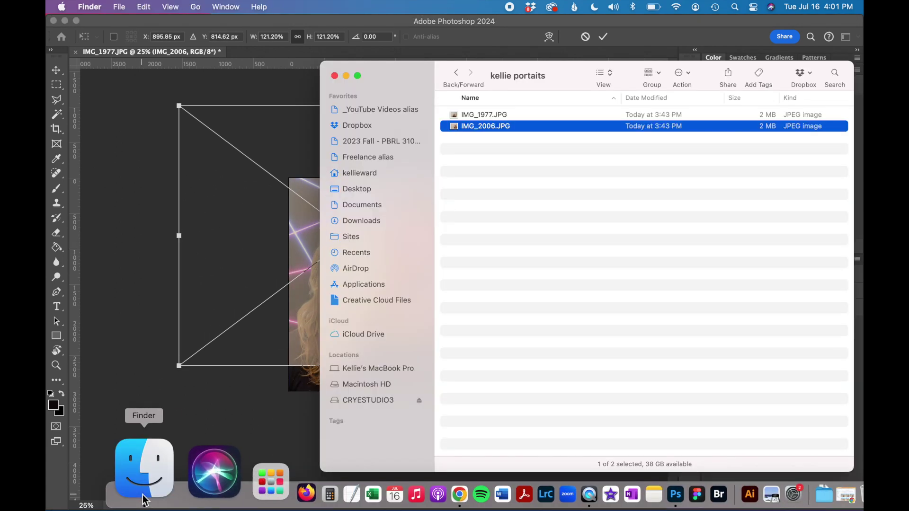
left_click(454, 72)
left_click(486, 141)
key("space")
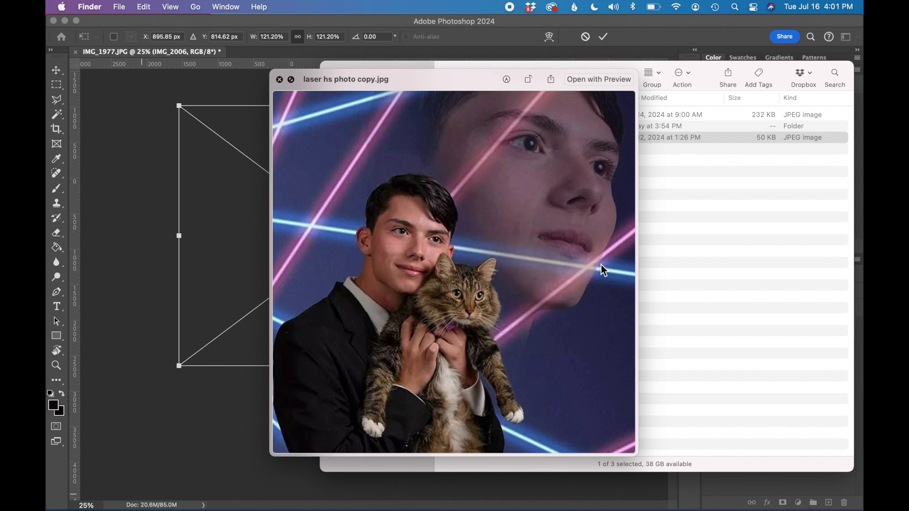
left_click(127, 142)
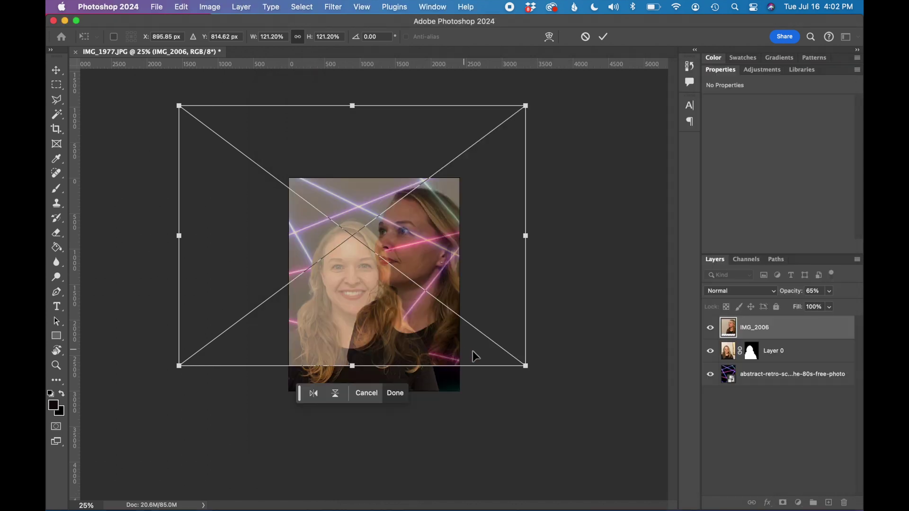
Enlarge the profile photo to about 162%, move it up and right, and flip it horizontally
left_click_drag(525, 367, 480, 310)
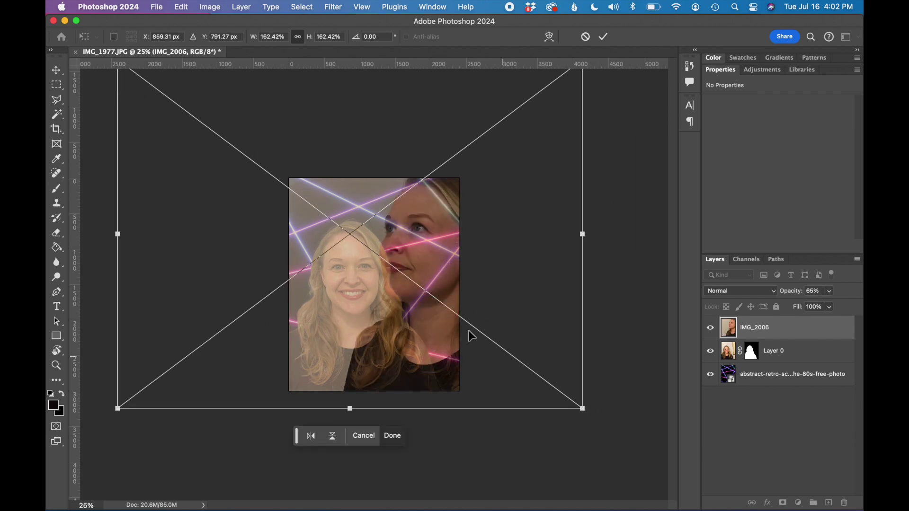
left_click_drag(452, 281, 468, 260)
left_click(180, 7)
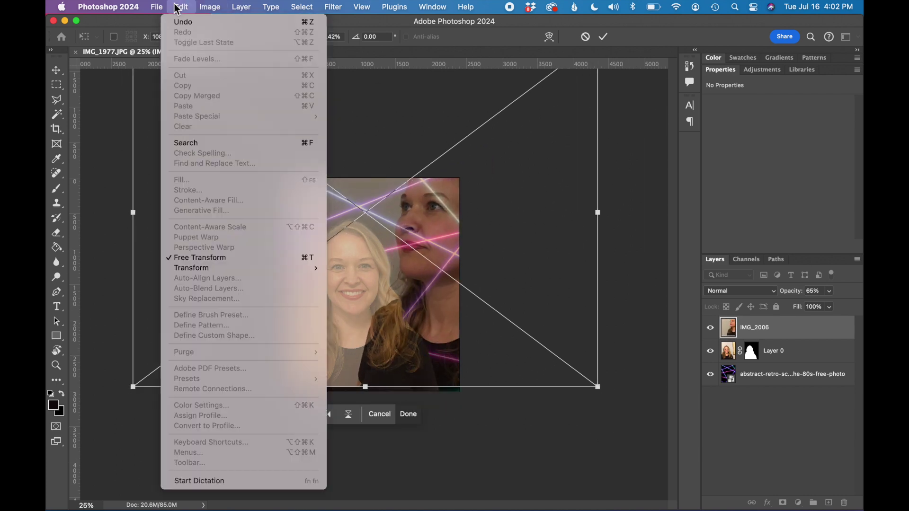
mouse_move(215, 268)
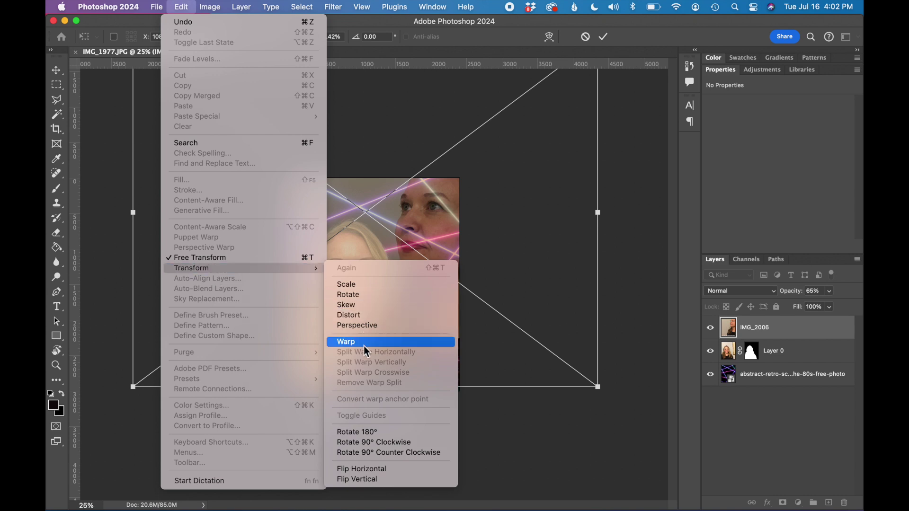
left_click(372, 470)
left_click_drag(219, 239, 323, 246)
Rotate the profile photo about 175° with the face toward the upper right, and apply
left_click_drag(204, 404, 235, 420)
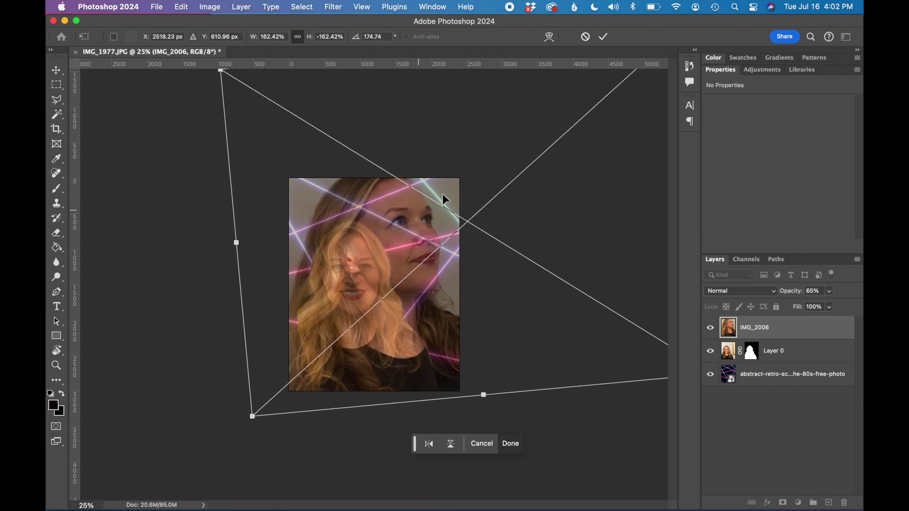
left_click_drag(437, 209, 436, 200)
left_click_drag(497, 269, 501, 267)
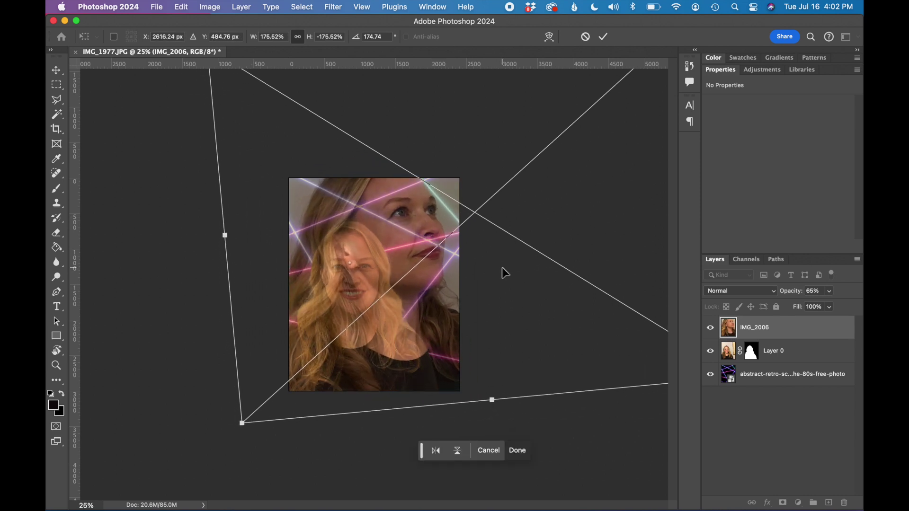
key("Return")
key("c")
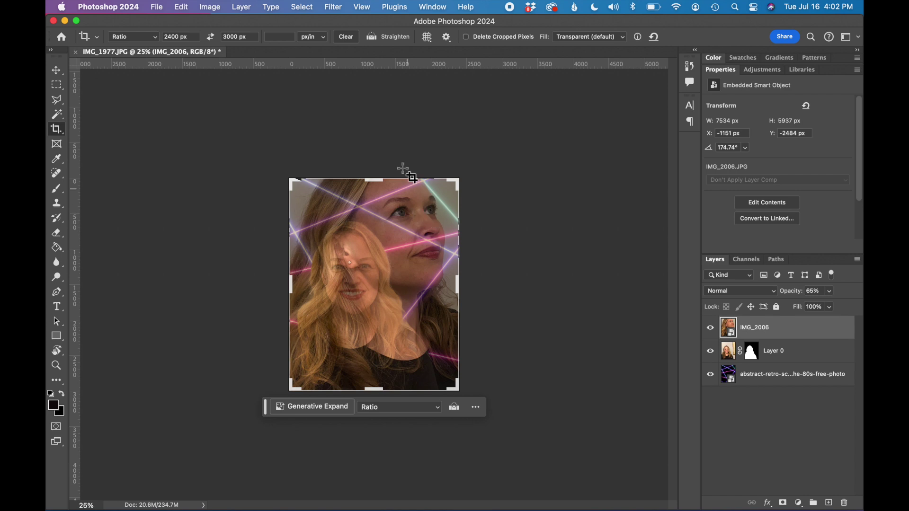
Return the IMG_2006 layer to 100% opacity and mask it to the woman via Select > Subject
left_click(828, 292)
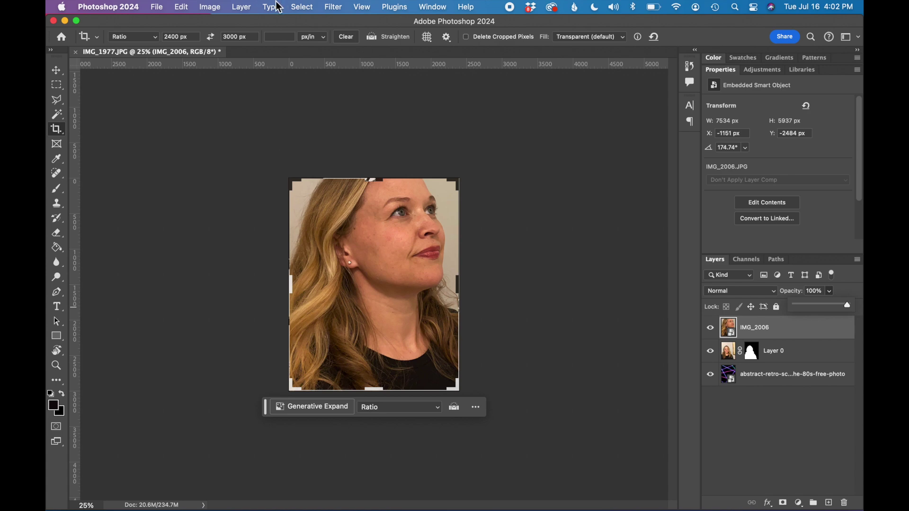
left_click(202, 6)
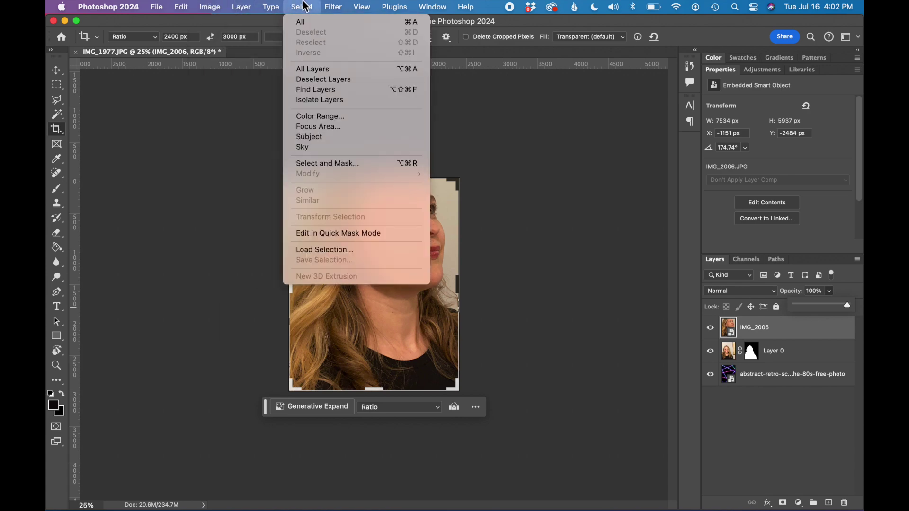
left_click(313, 137)
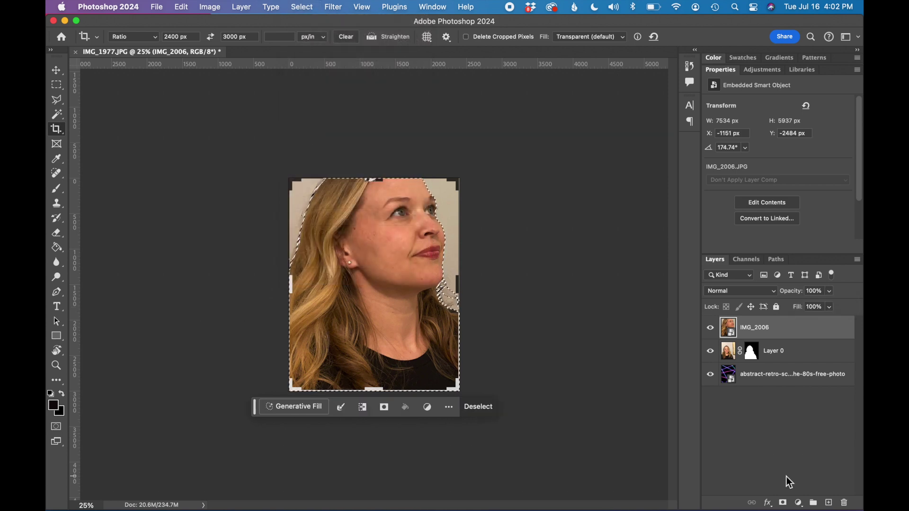
left_click(784, 503)
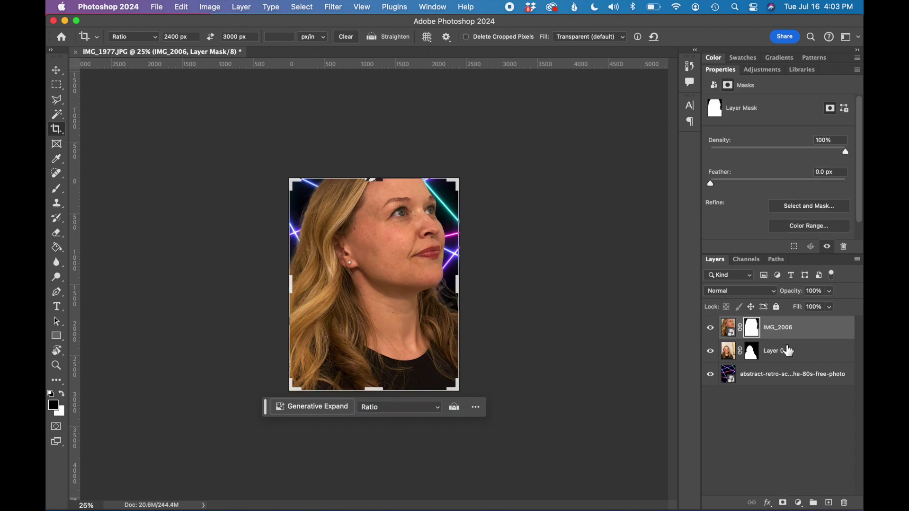
Move the profile layer below Layer 0 and fade it to about 49% opacity
left_click_drag(809, 331, 807, 368)
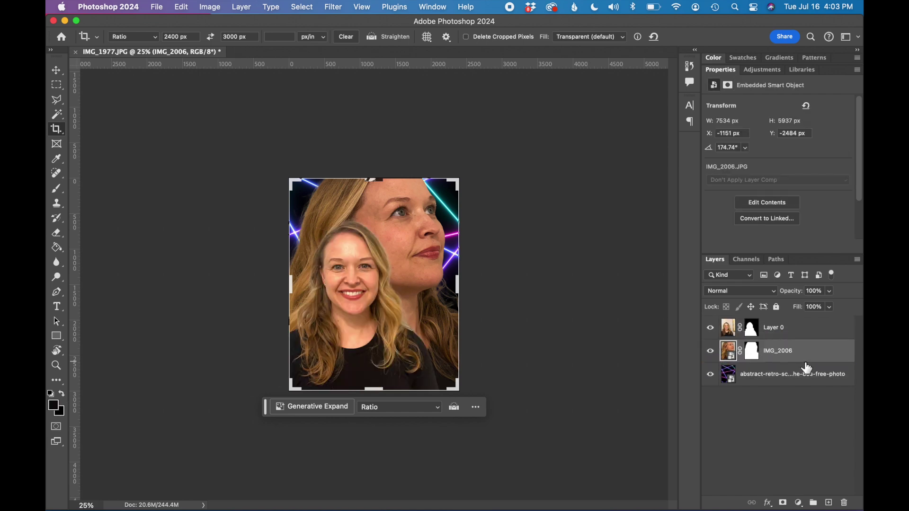
left_click(790, 335)
left_click(799, 366)
left_click(830, 291)
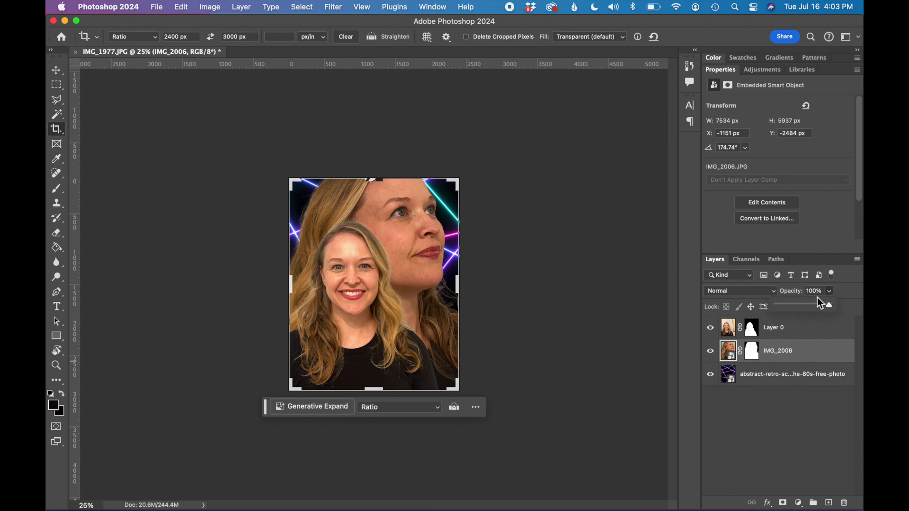
left_click(793, 305)
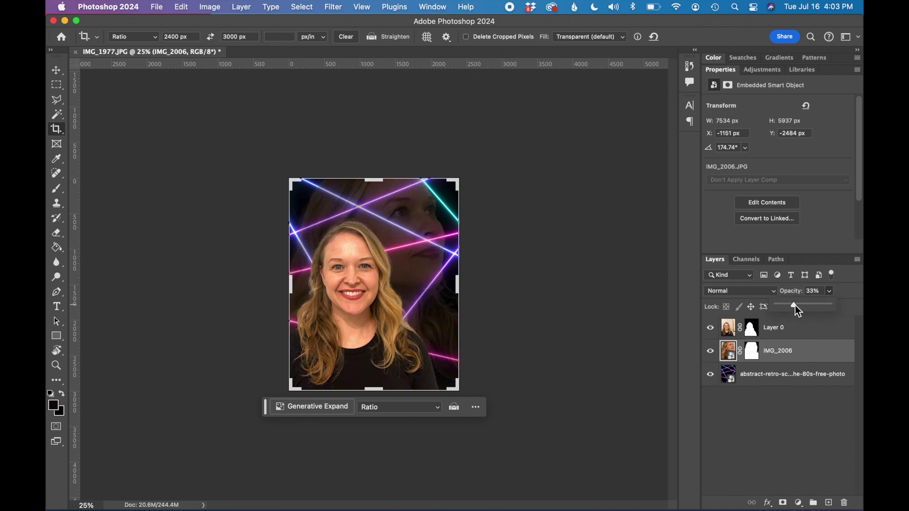
left_click_drag(794, 305, 801, 305)
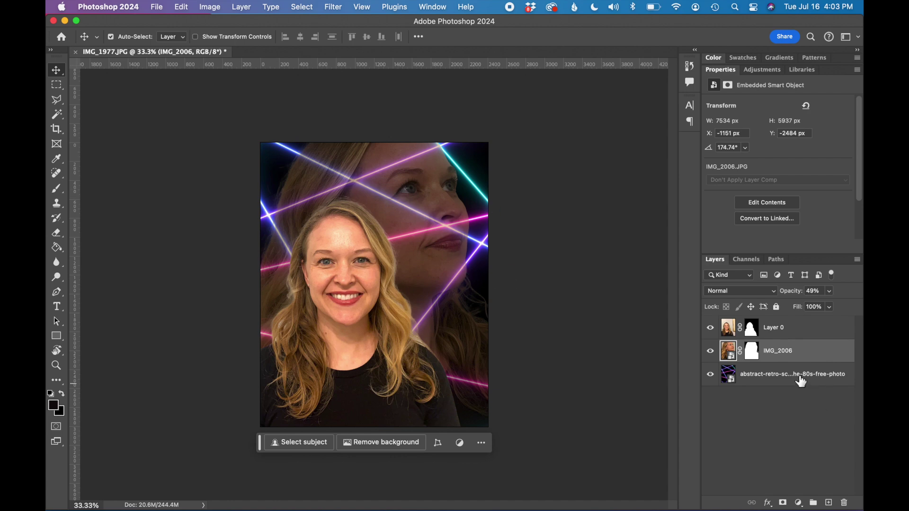
left_click(784, 386)
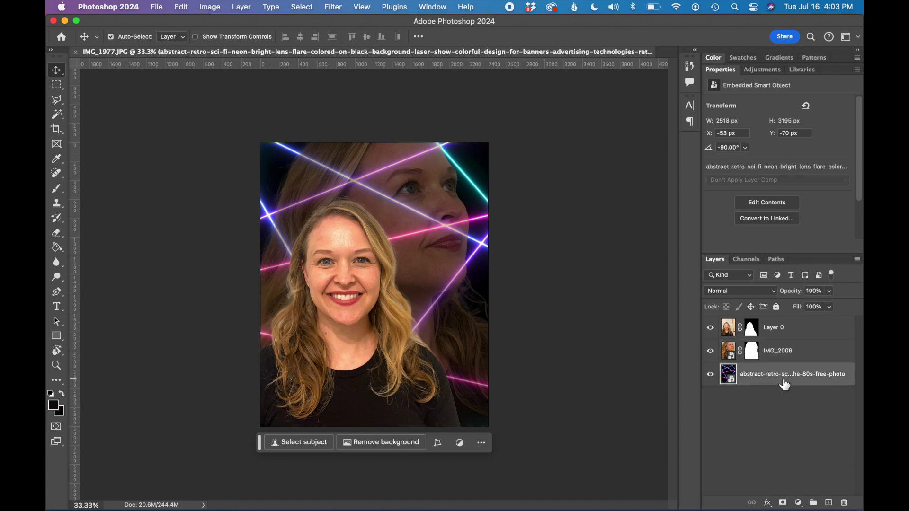
Duplicate the laser layer, rotate the copy 90° and enlarge it, hide the original, nudge the profile up
left_click_drag(781, 379, 829, 502)
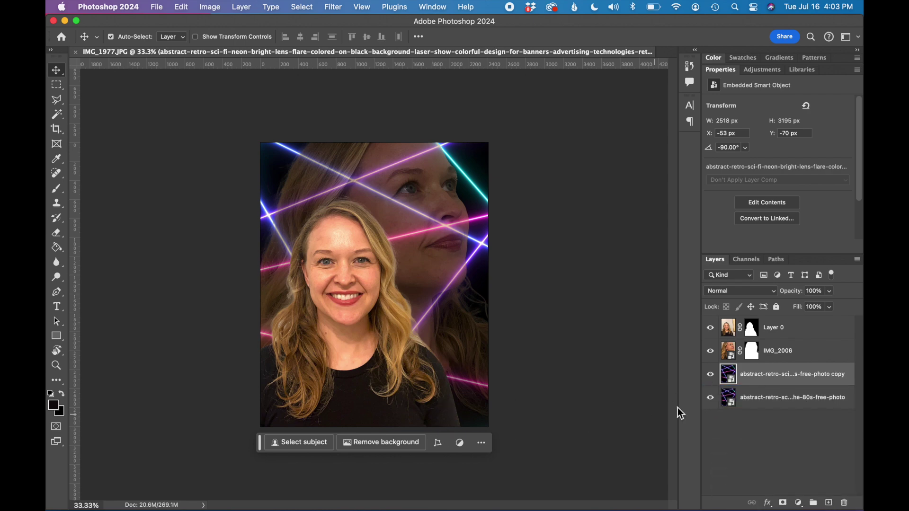
key("super+t")
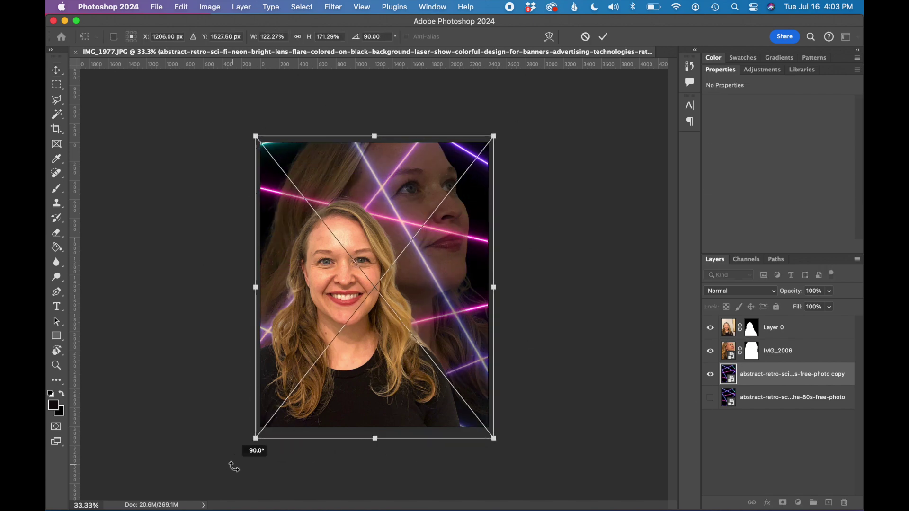
left_click_drag(234, 463, 211, 497)
key("Return")
left_click(768, 354)
left_click_drag(422, 236, 432, 225)
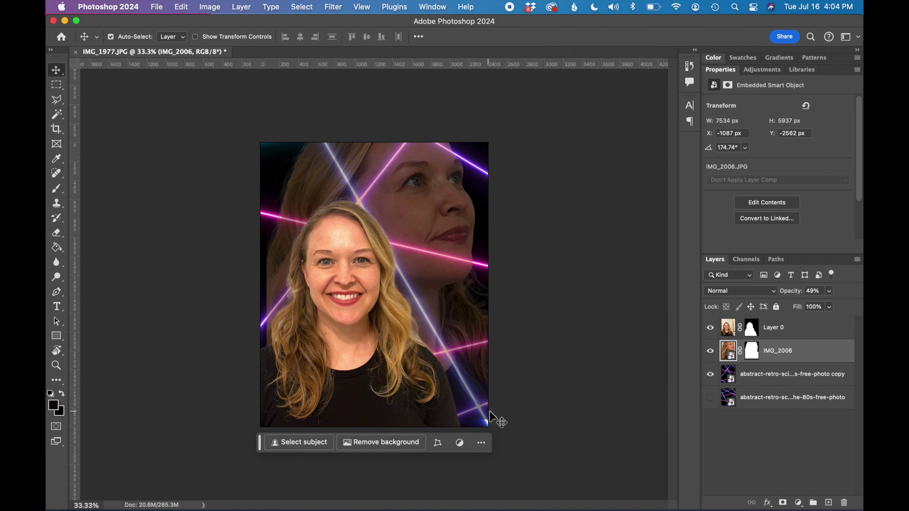
left_click(779, 376)
Duplicate the laser copy, set it to Screen blend mode, then move and rotate it across the portraits
key("super+j")
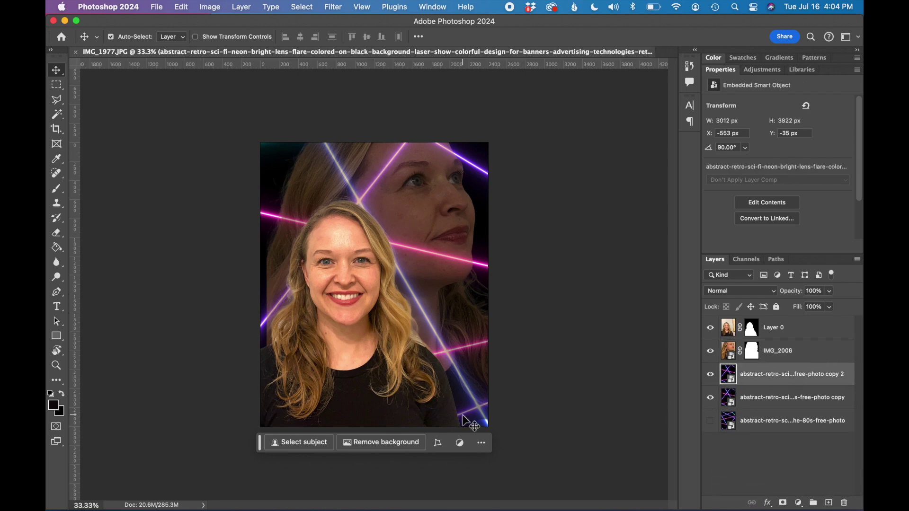
key("super+t")
key("shift+alt+m")
left_click(741, 290)
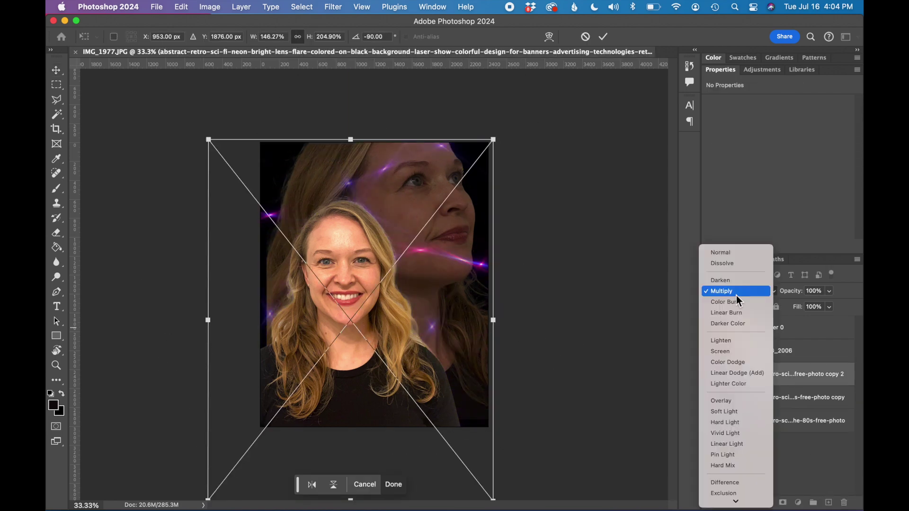
left_click(730, 351)
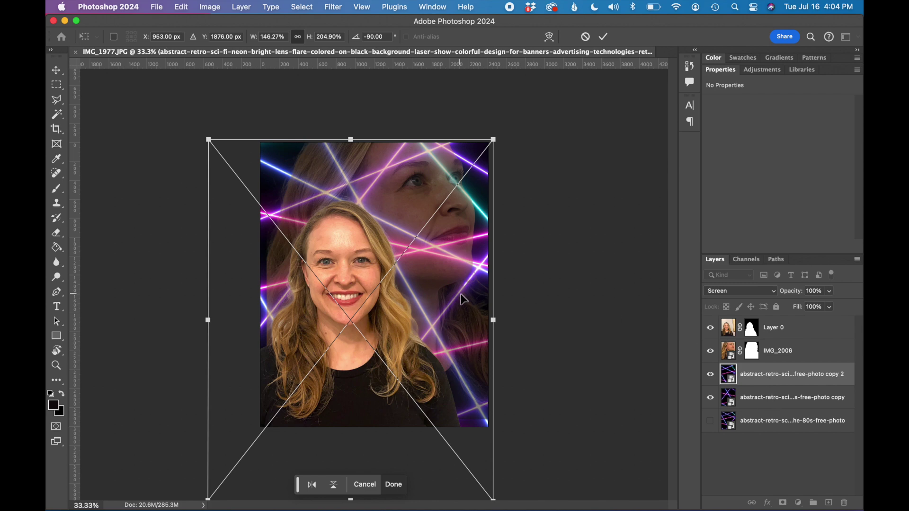
left_click_drag(466, 296, 523, 219)
left_click_drag(571, 257, 587, 307)
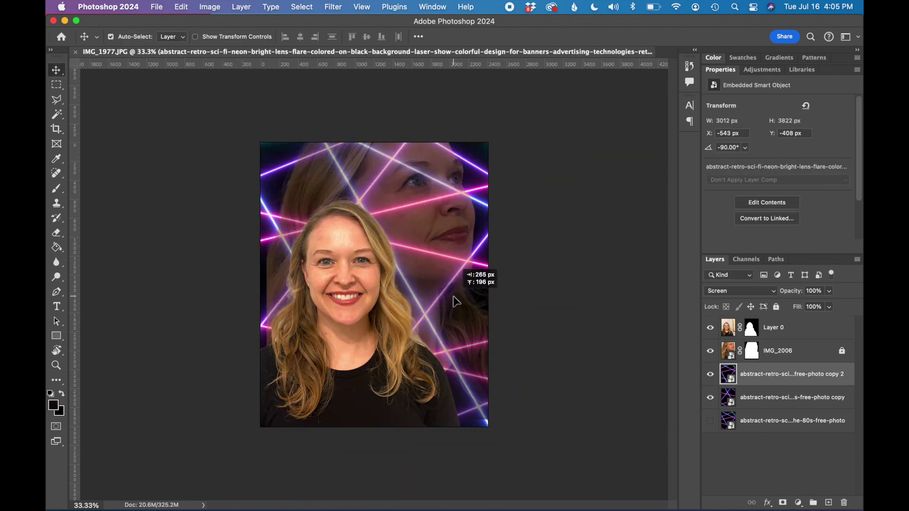
Add a layer mask to laser copy 2 and paint on it to hide parts of its lines
left_click(782, 503)
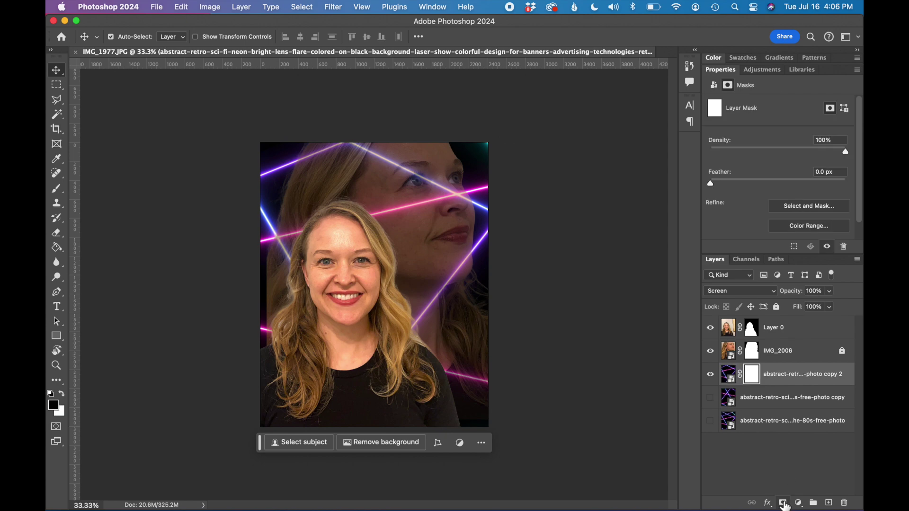
key("b")
left_click(56, 70)
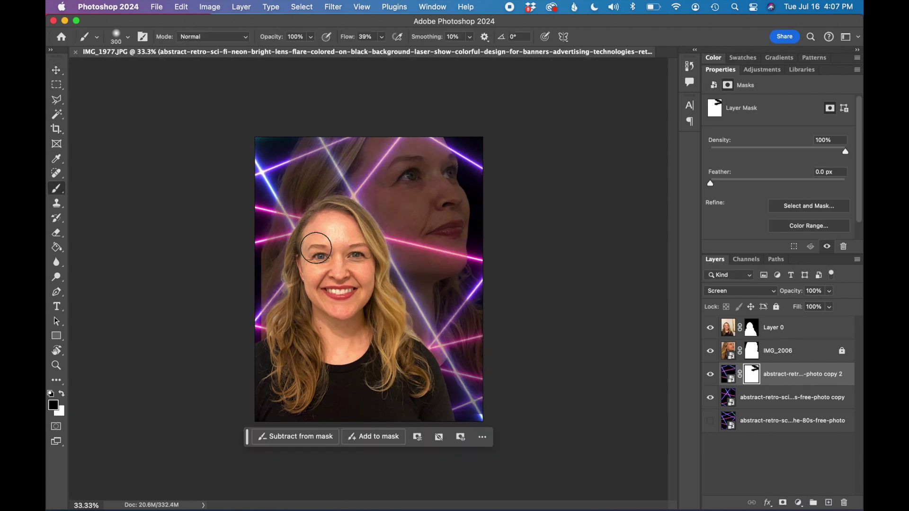
left_click(710, 374)
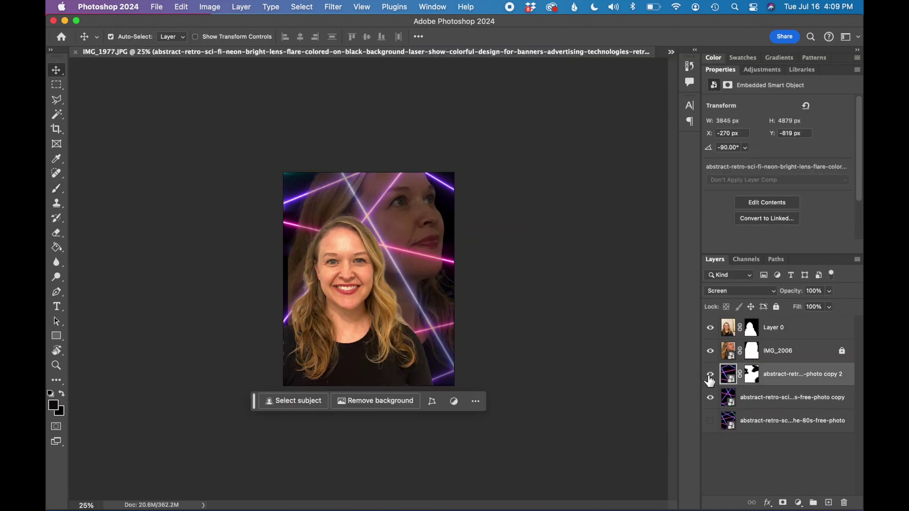
Toggle laser copy 2 off and on to compare its glow, then zoom in on the composite
left_click(710, 373)
left_click(710, 375)
key("super+equal")
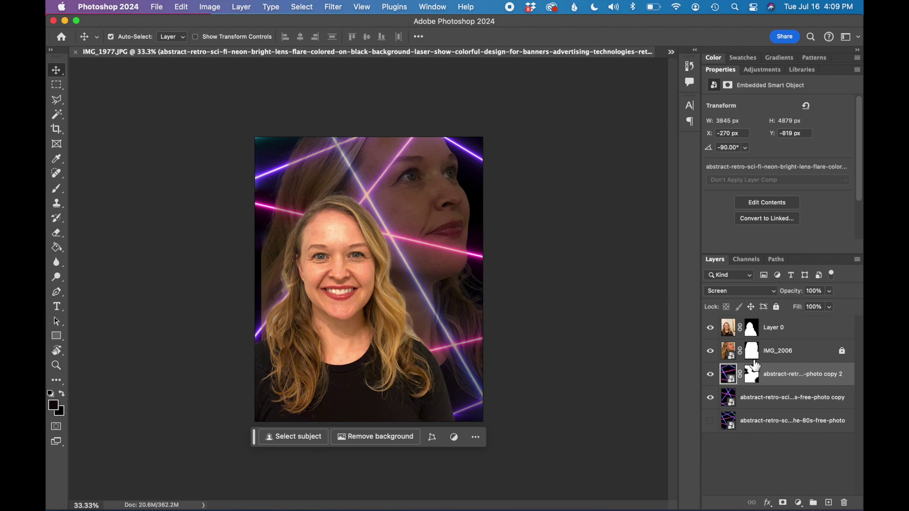
Unlock the IMG_2006 profile layer and lower its opacity to 43%
left_click(772, 350)
left_click(776, 306)
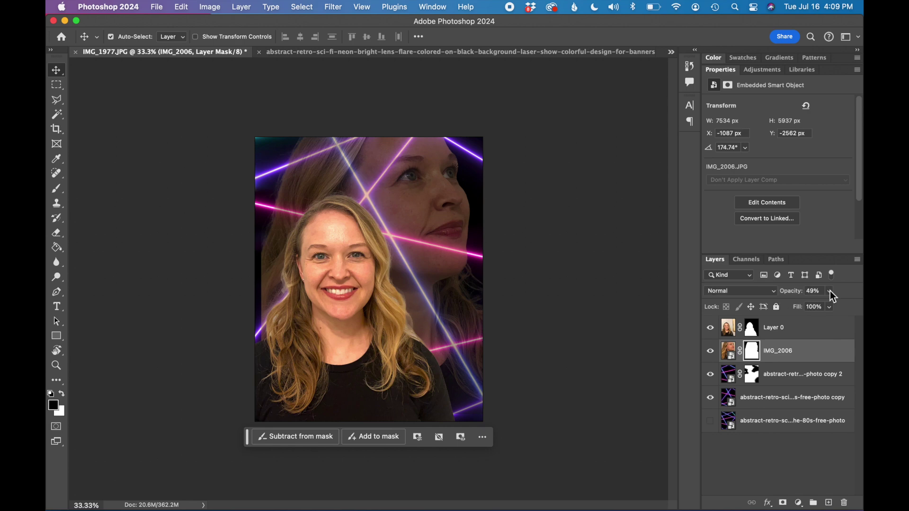
left_click(829, 291)
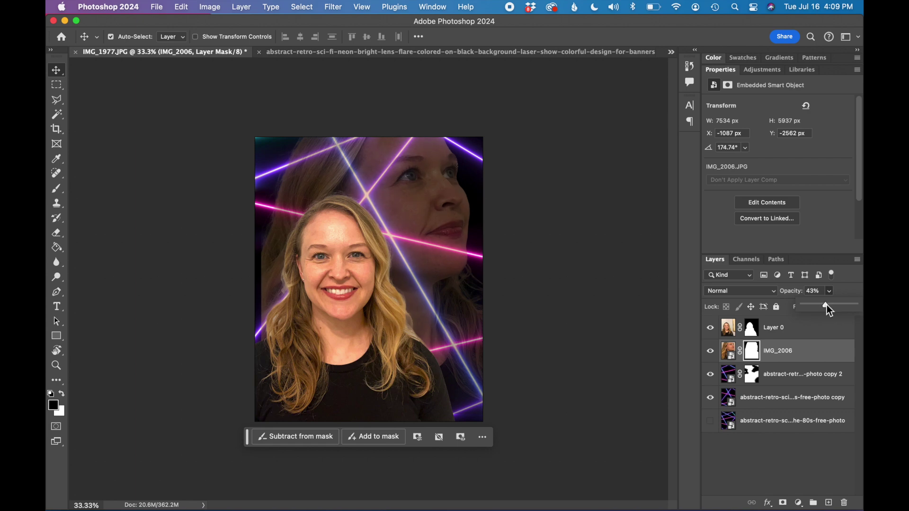
Check the laser reference photo in Quick Look, then return to Photoshop
left_click(151, 469)
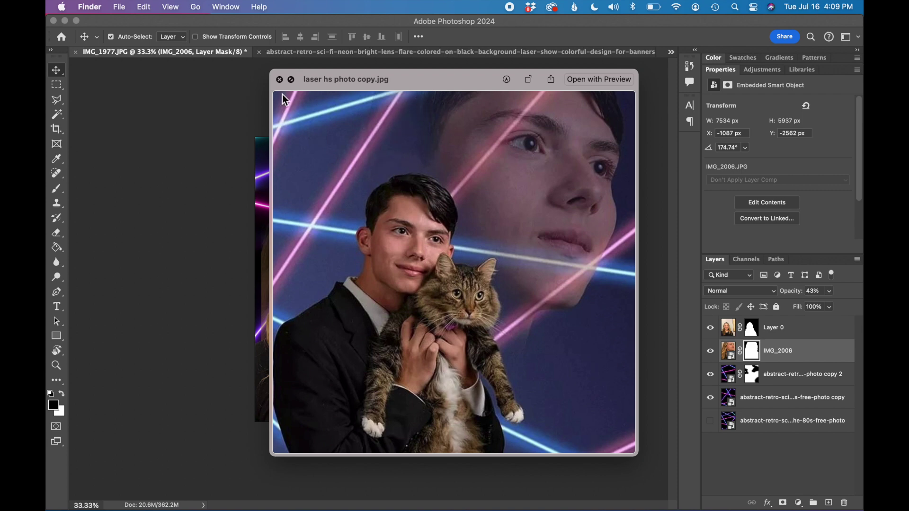
key("space")
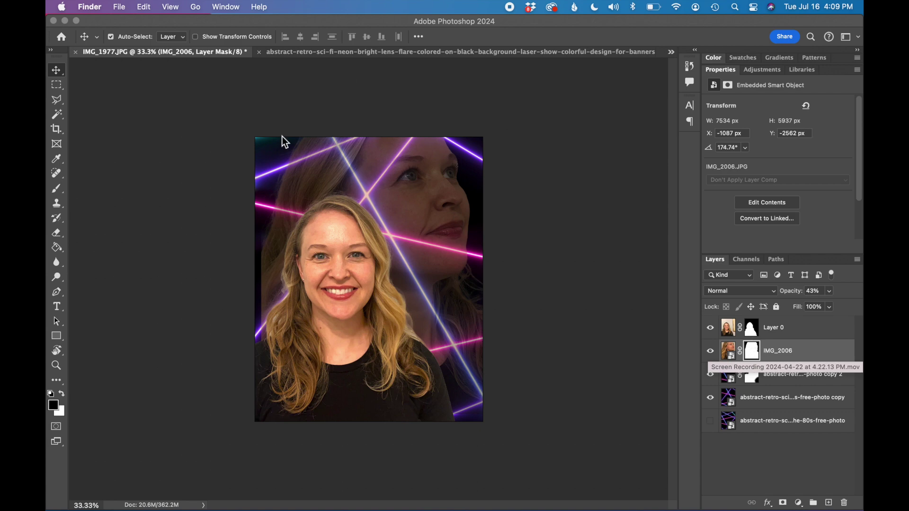
left_click(58, 194)
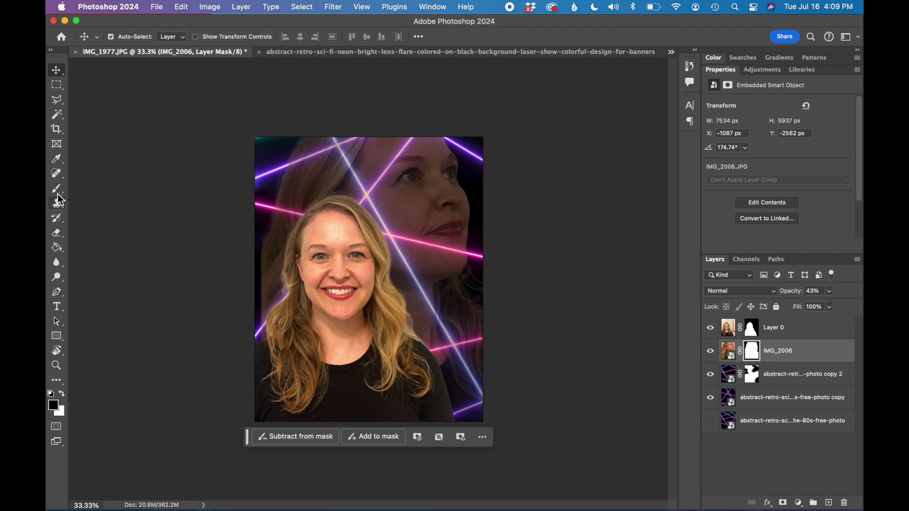
Paint black at 50% on IMG_2006's mask to fade the profile's left side and neck
key("b")
left_click_drag(272, 174, 269, 329)
key("bracketright")
key("5")
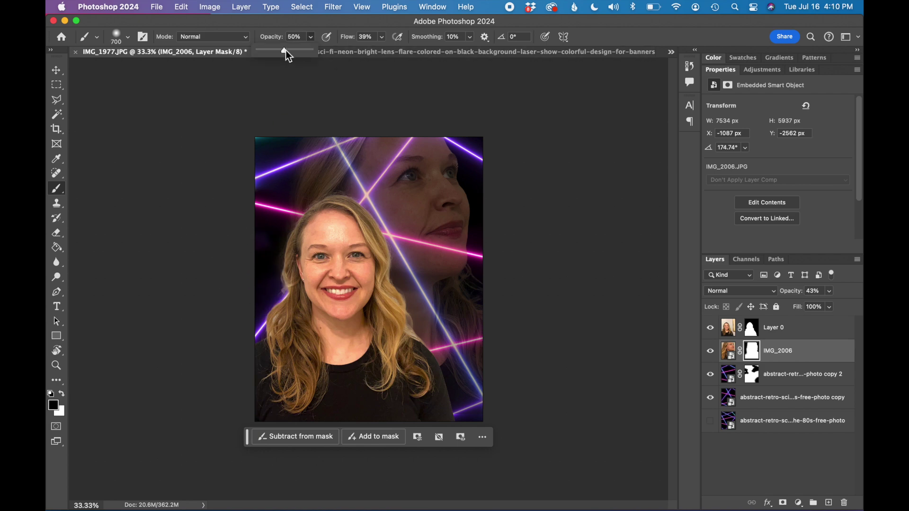
mouse_move(416, 331)
left_mouse_down()
mouse_move(464, 341)
mouse_move(495, 331)
mouse_move(499, 280)
left_mouse_up()
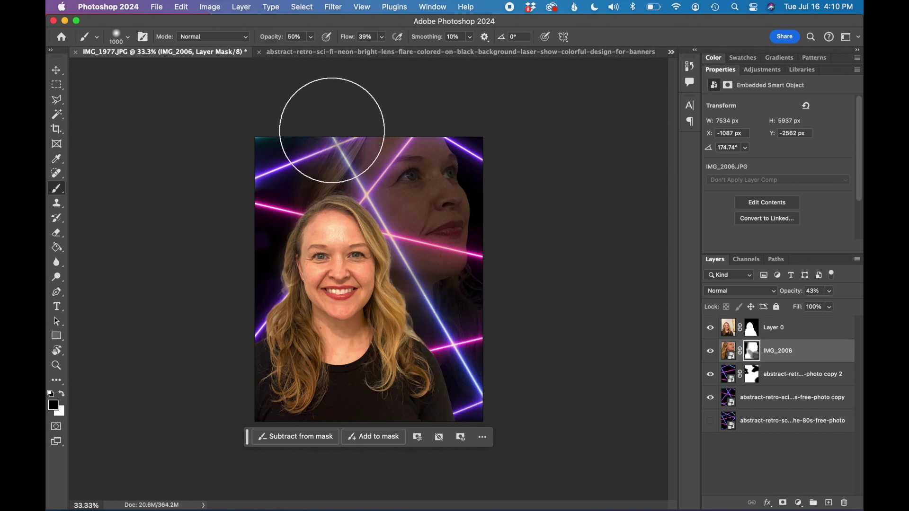
Refine Layer 0's mask along the smiling woman's hairline with a 90 px brush
key("v")
left_click(727, 332)
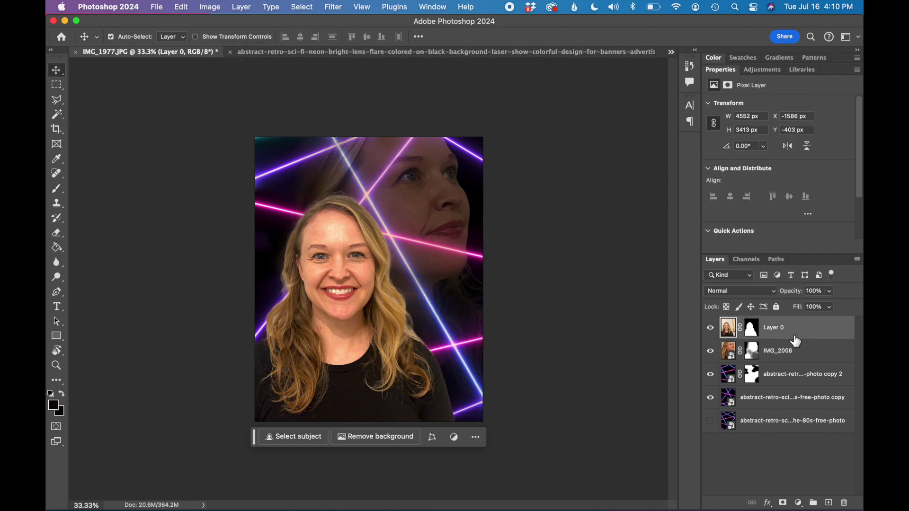
key("super+equal")
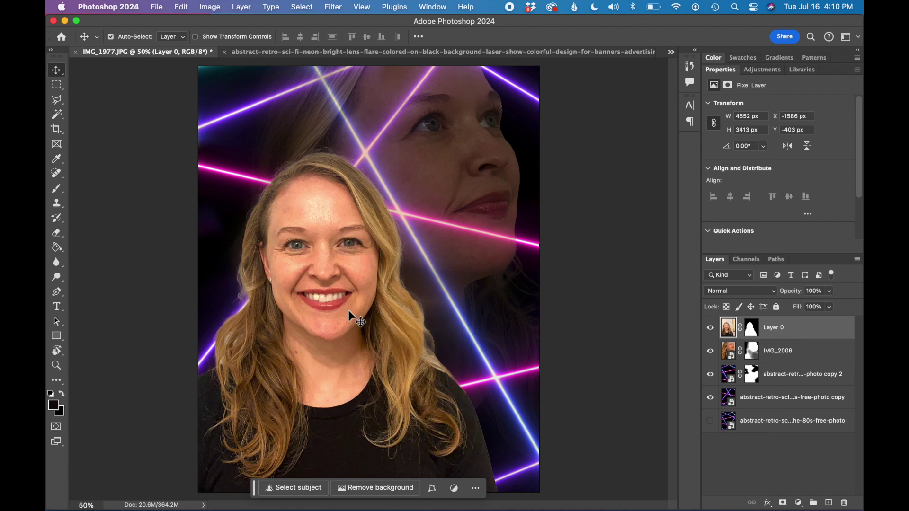
scroll(348, 310, "up", 2)
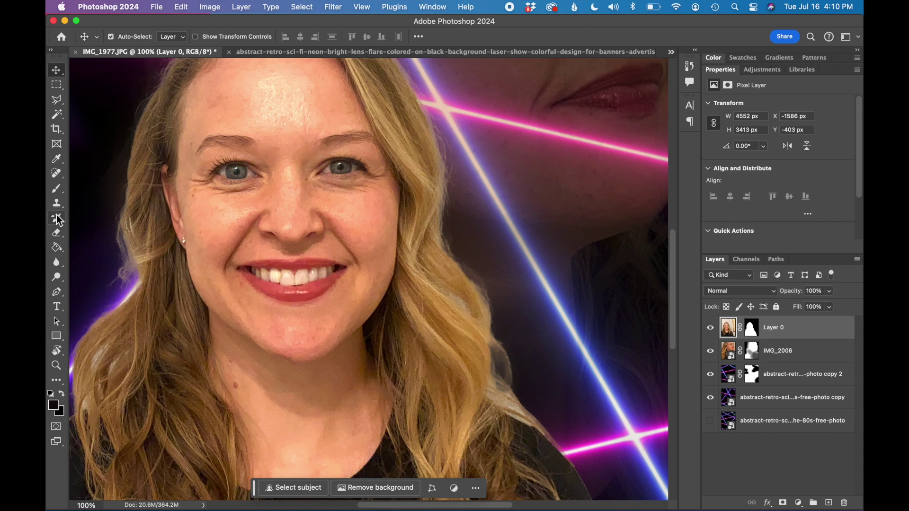
left_click(753, 334)
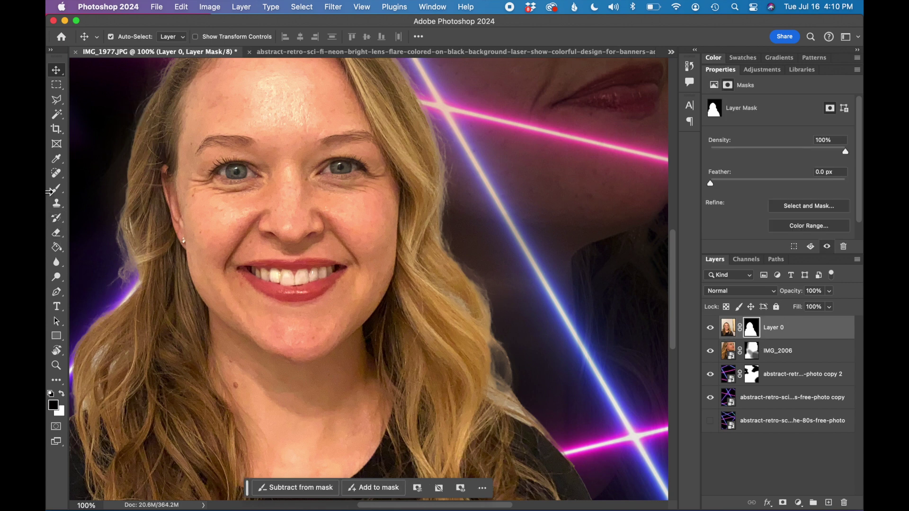
left_click(56, 188)
key("bracketleft")
key("bracketleft")
key("bracketleft")
key("bracketleft")
key("bracketleft")
key("bracketleft")
key("bracketleft")
key("bracketleft")
key("bracketleft")
key("bracketleft")
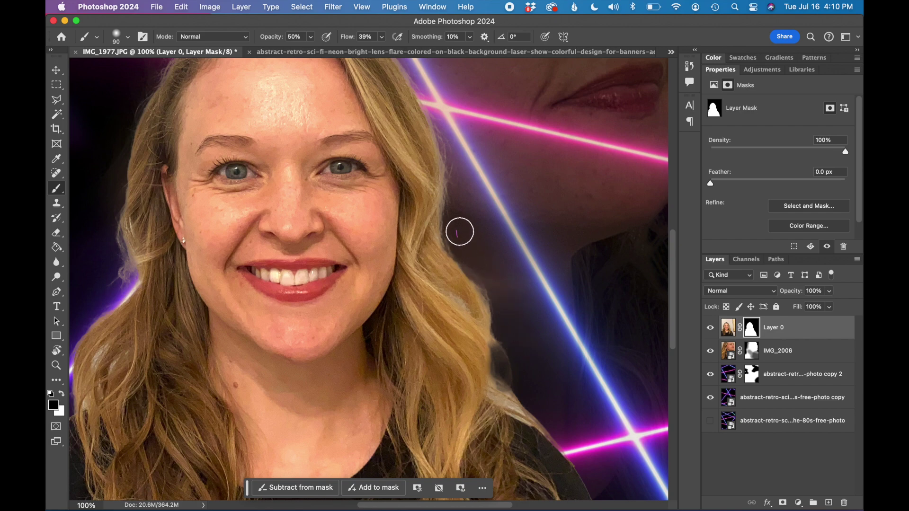
scroll(450, 125, "up", 5)
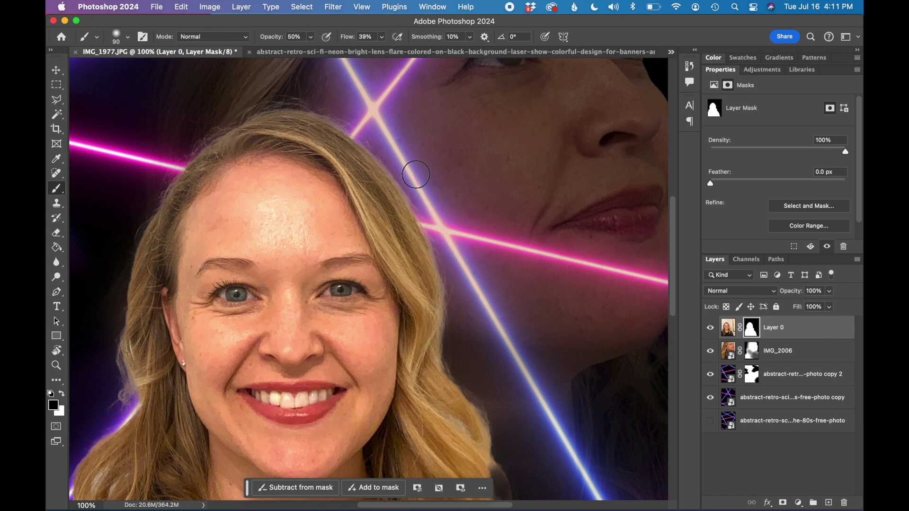
mouse_move(242, 108)
left_mouse_down()
mouse_move(326, 103)
mouse_move(269, 101)
mouse_move(185, 149)
mouse_move(216, 123)
mouse_move(142, 212)
left_mouse_up()
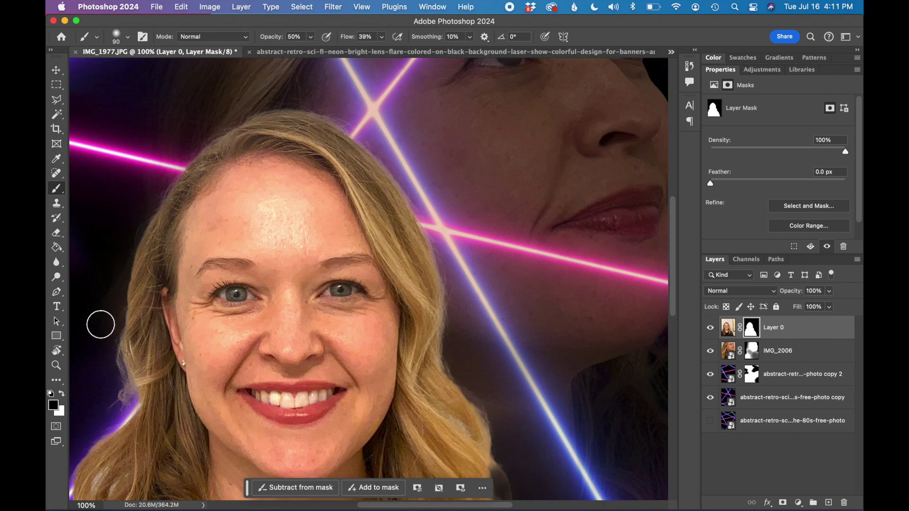
scroll(101, 325, "down", 2)
mouse_move(109, 327)
left_mouse_down()
mouse_move(123, 375)
mouse_move(110, 385)
mouse_move(111, 333)
left_mouse_up()
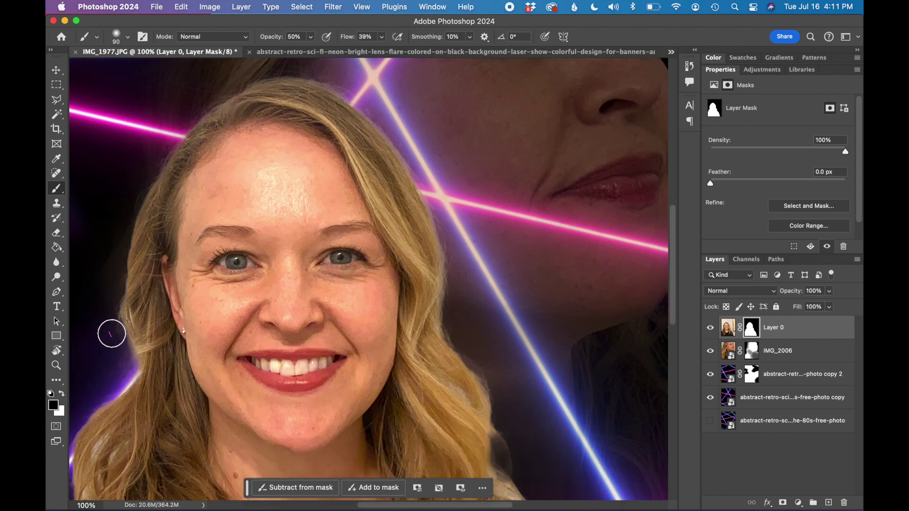
key("super+minus")
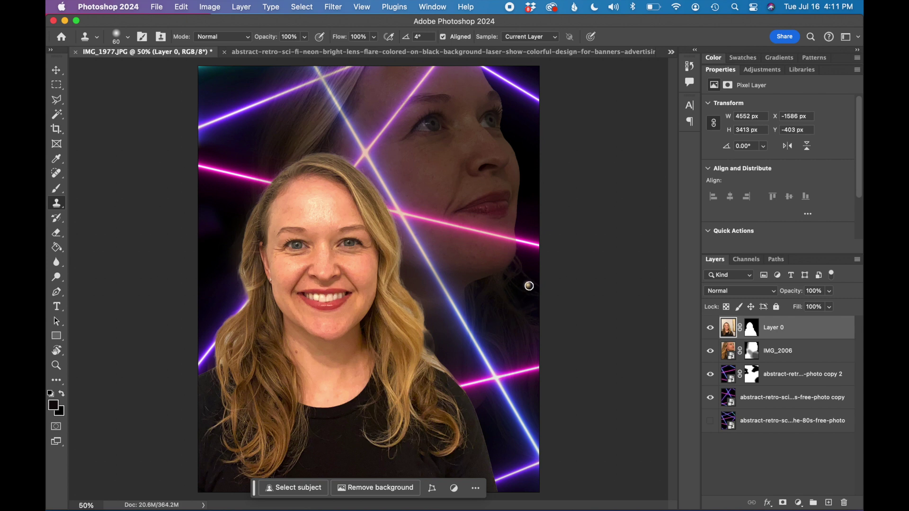
Save the composite as the PSD 'kellie_laser_portrait_v1'
key("super+minus")
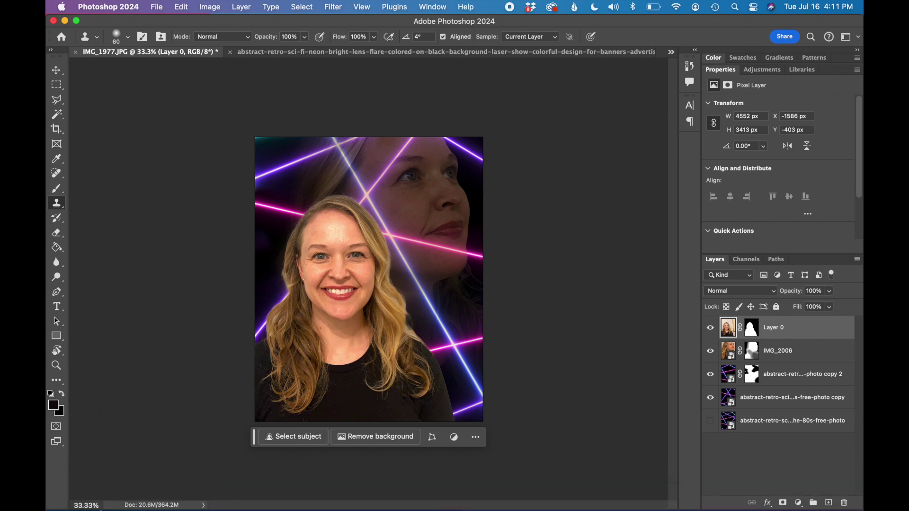
left_click(157, 7)
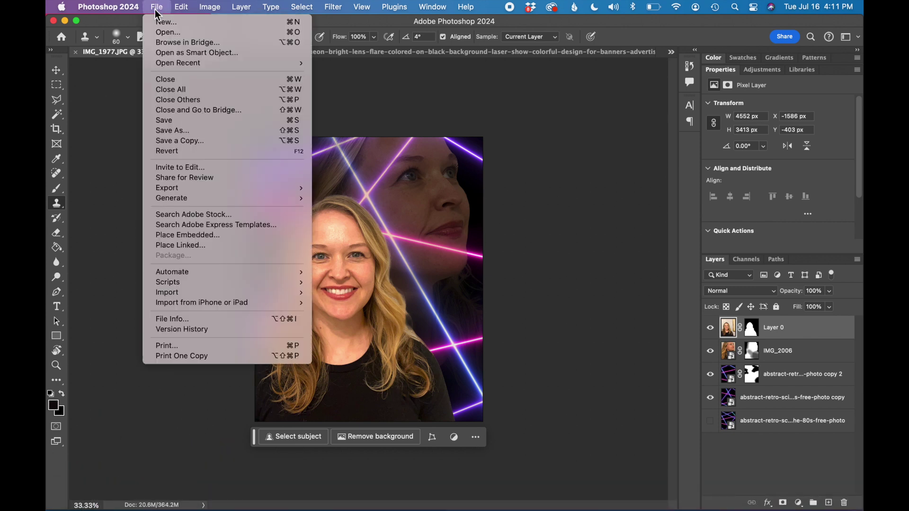
left_click(178, 135)
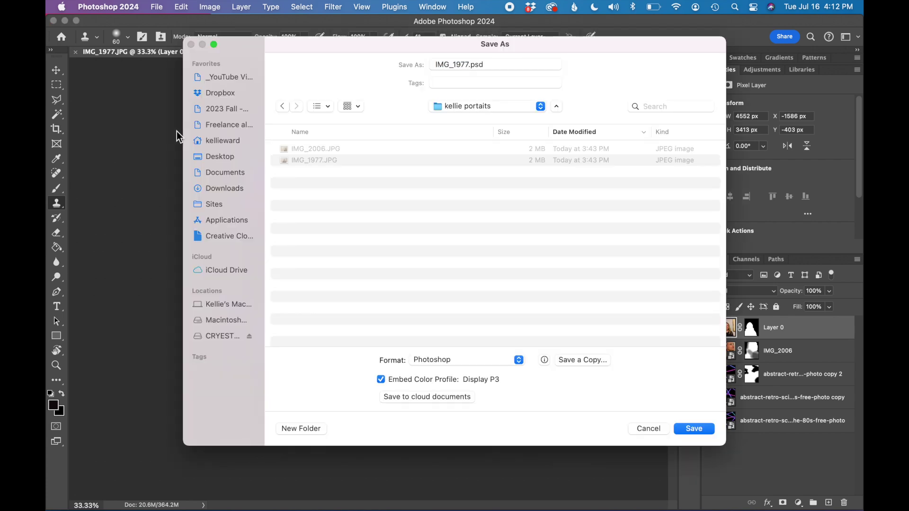
type("kellie_laser_p")
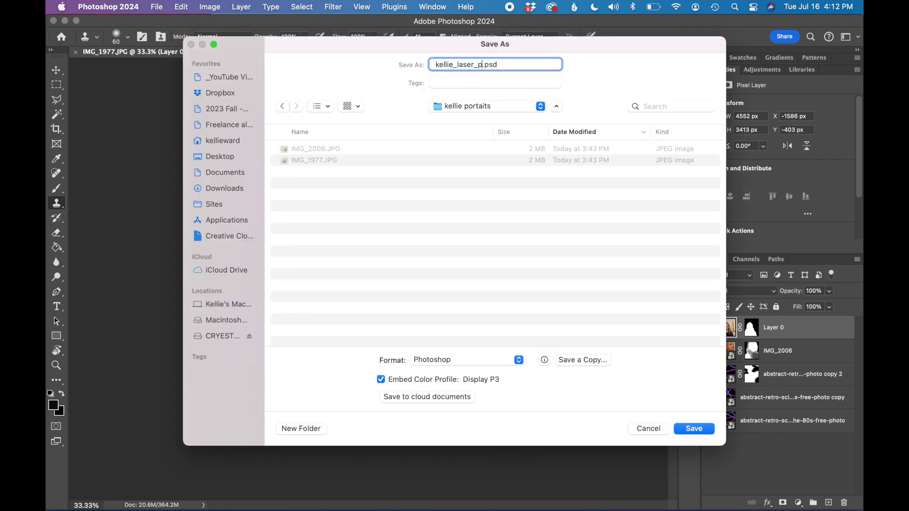
type("ortrait_v1")
key("Return")
Save a JPEG copy of the composite, removing 'copy' from its file name
left_click(164, 7)
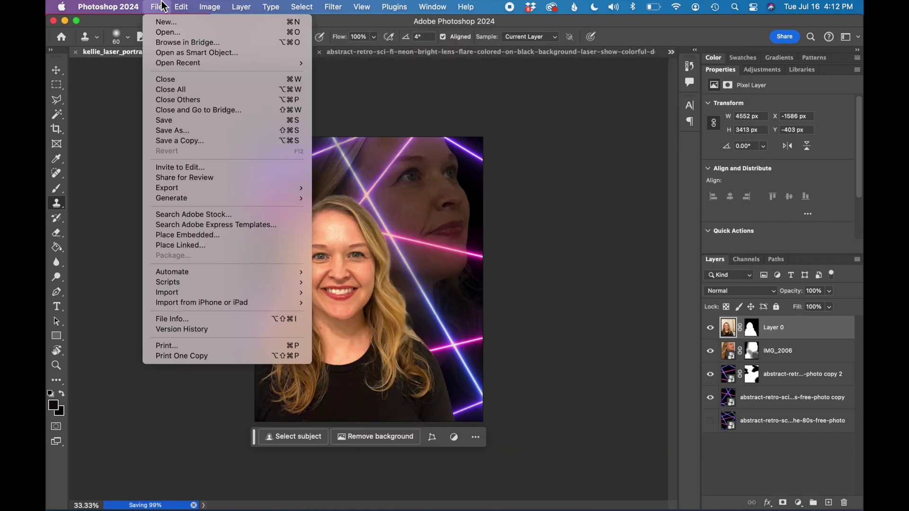
left_click(181, 141)
left_click(516, 315)
left_click(502, 401)
double_click(532, 61)
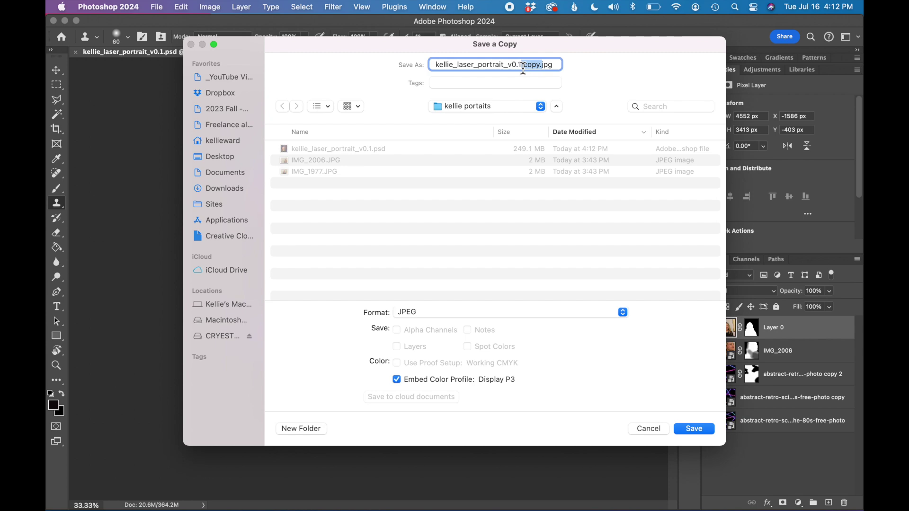
key("BackSpace")
left_click(691, 428)
key("Return")
key("super+Tab")
Select laser hs photo copy.jpg and the new portrait JPEG, then preview both in Quick Look
left_click(515, 217)
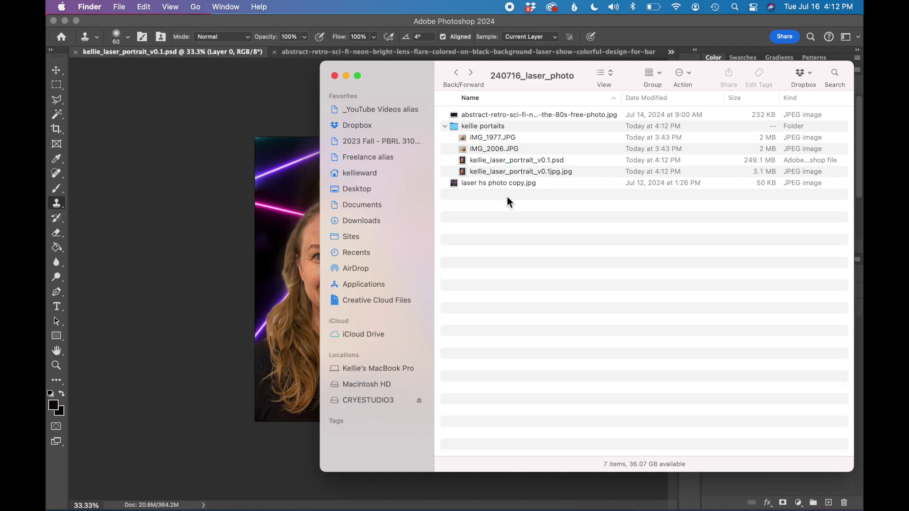
left_click(503, 183)
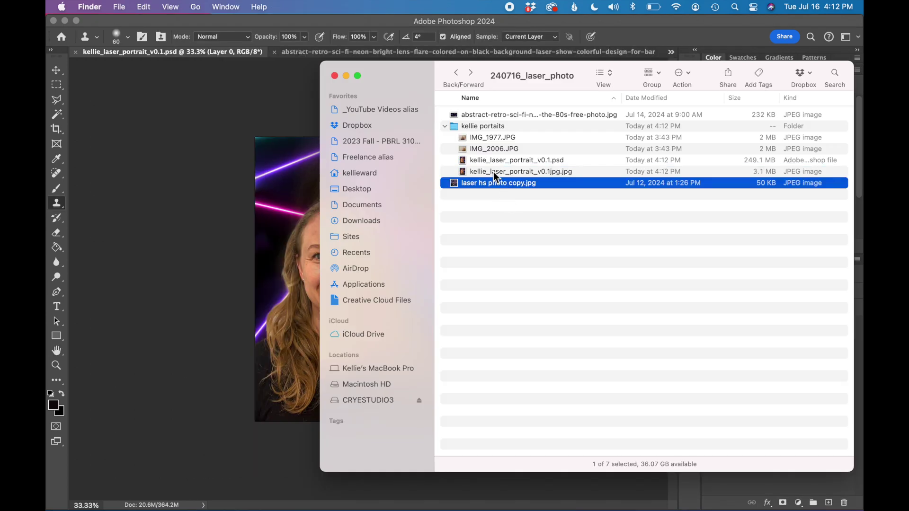
left_click(494, 172, "super")
key("space")
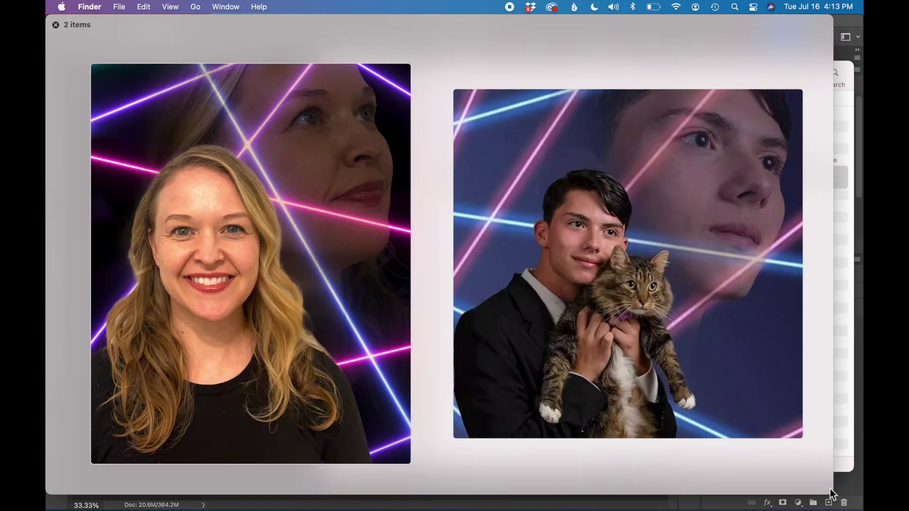
Switch focus between the new laser portrait and the reference portrait to compare them
left_click(255, 353)
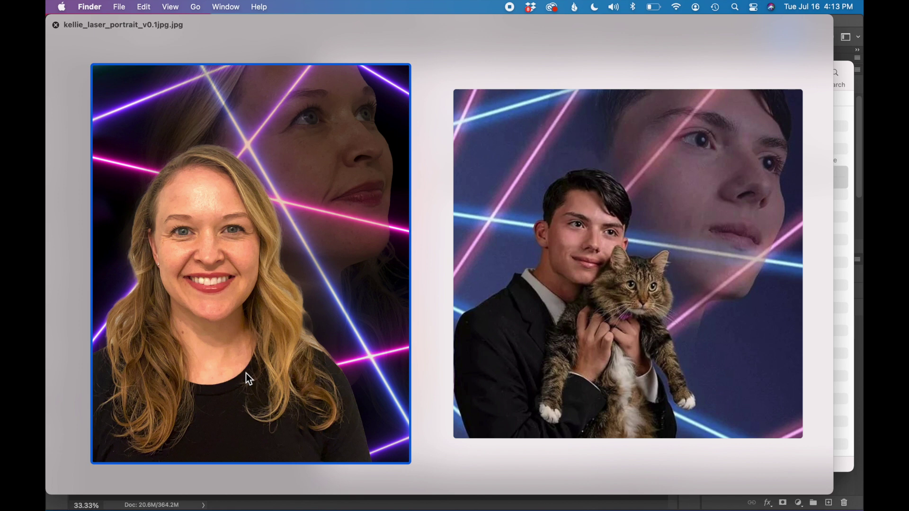
left_click(489, 458)
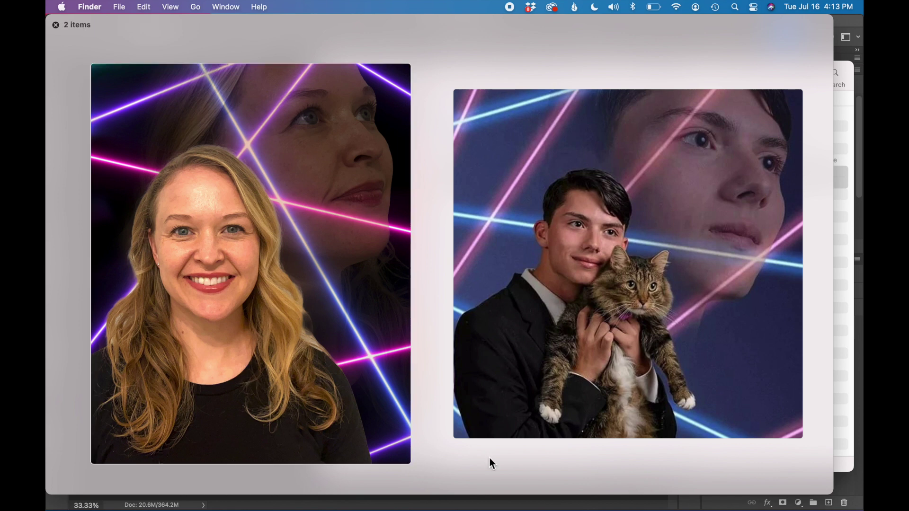
left_click(575, 216)
left_click(253, 349)
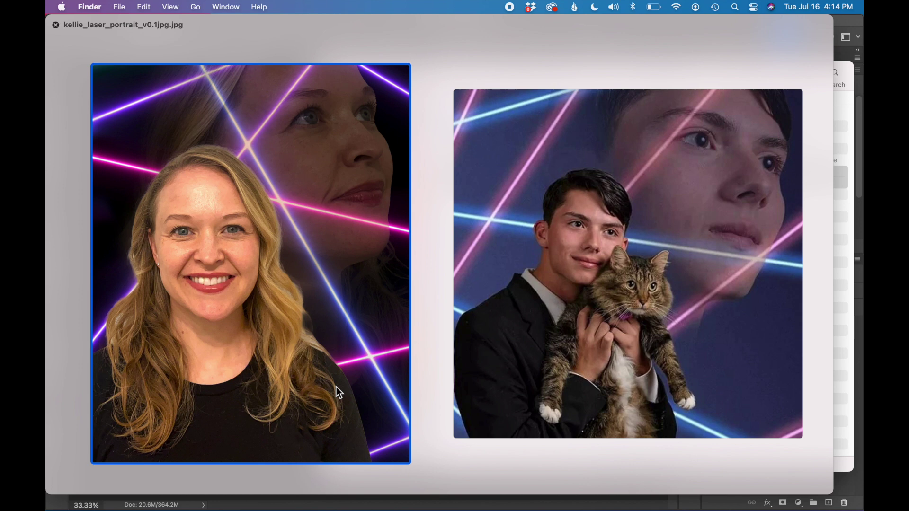
left_click(78, 200)
left_click(143, 124)
left_click(88, 161)
left_click(189, 83)
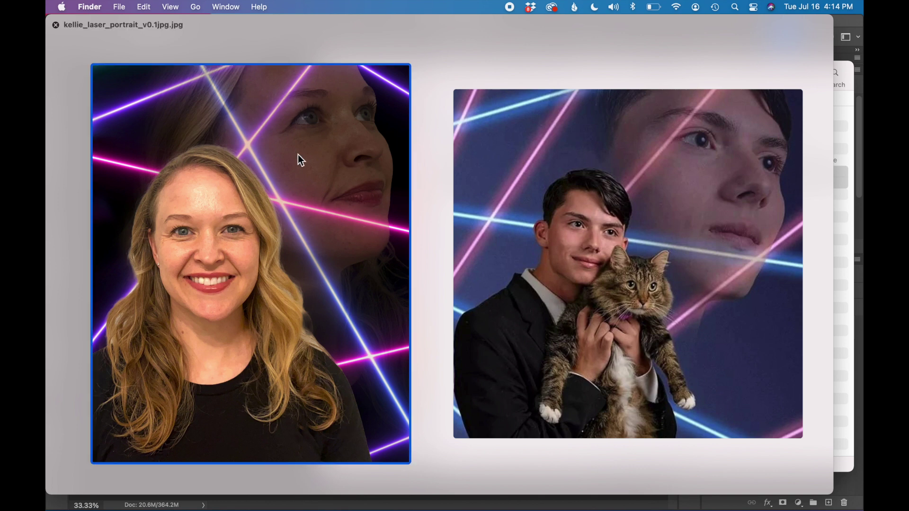